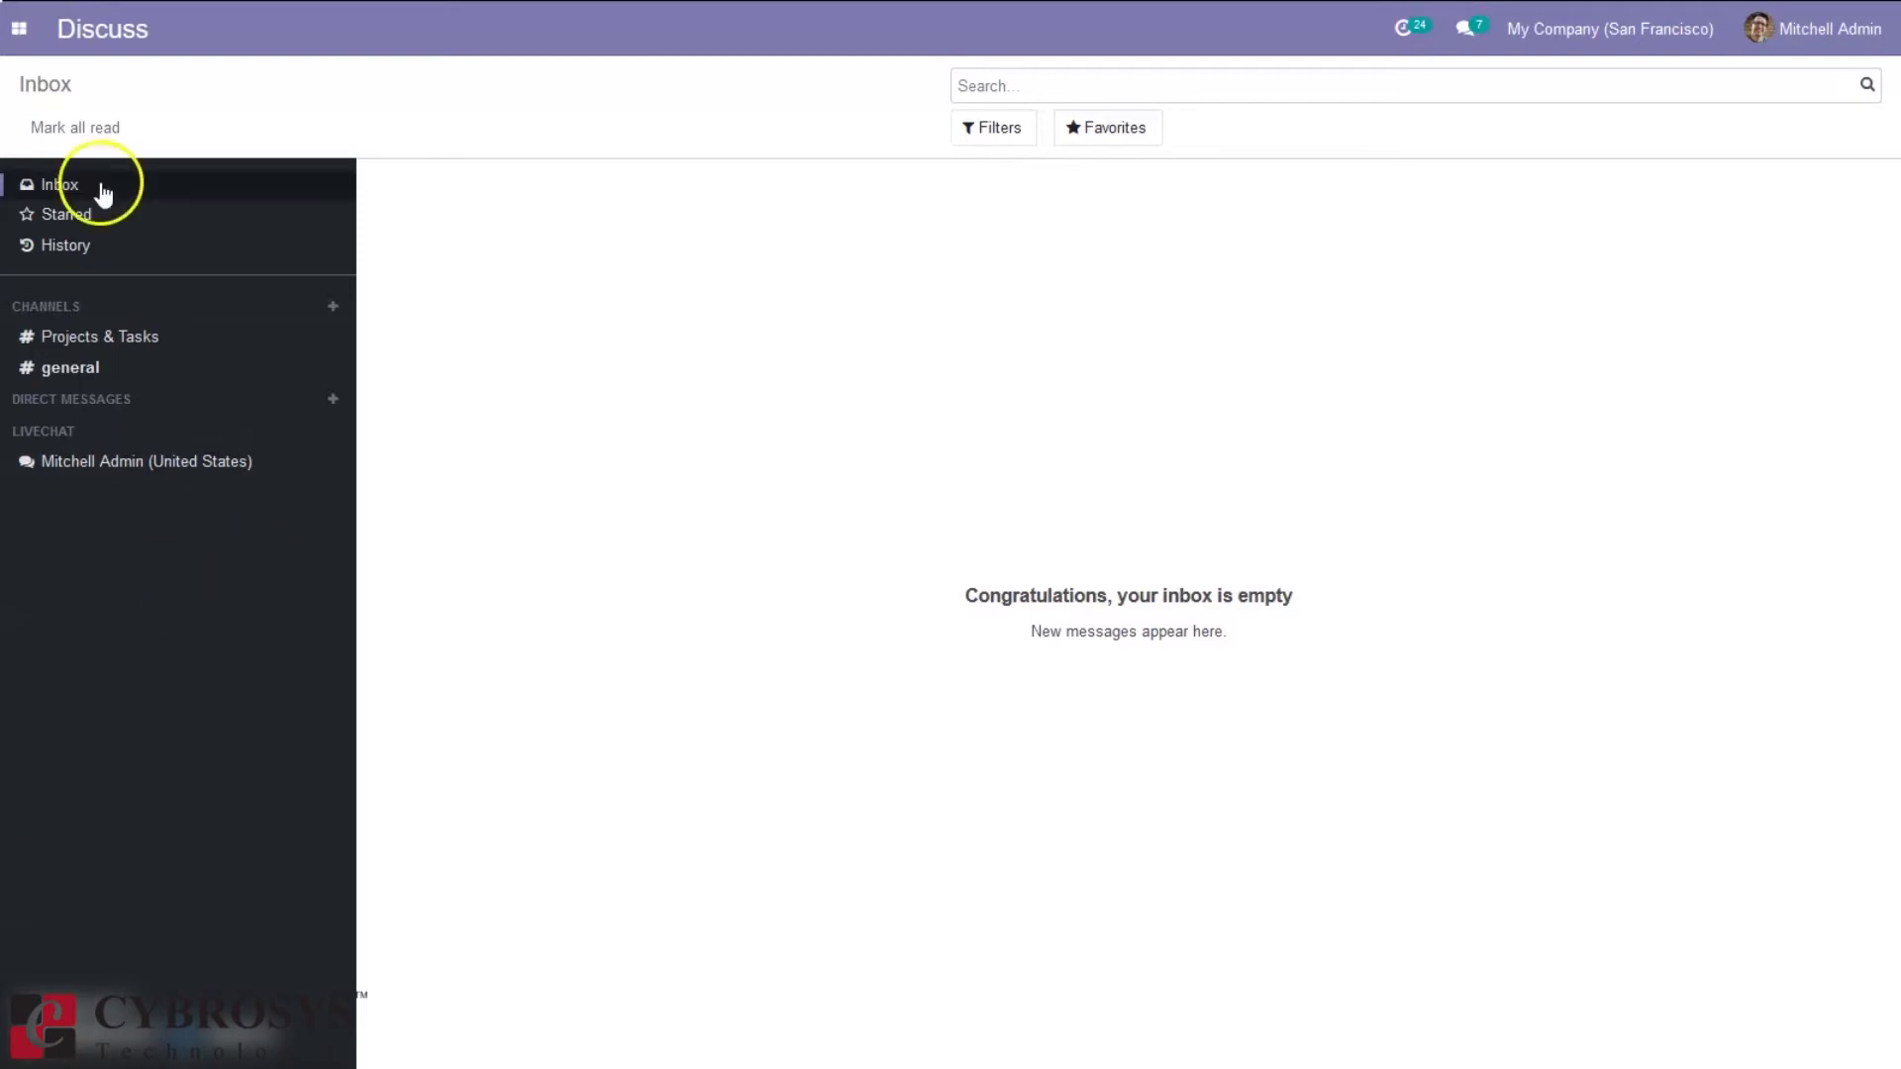
Go from Discuss to the Website app's Configuration > Settings page
click(19, 19)
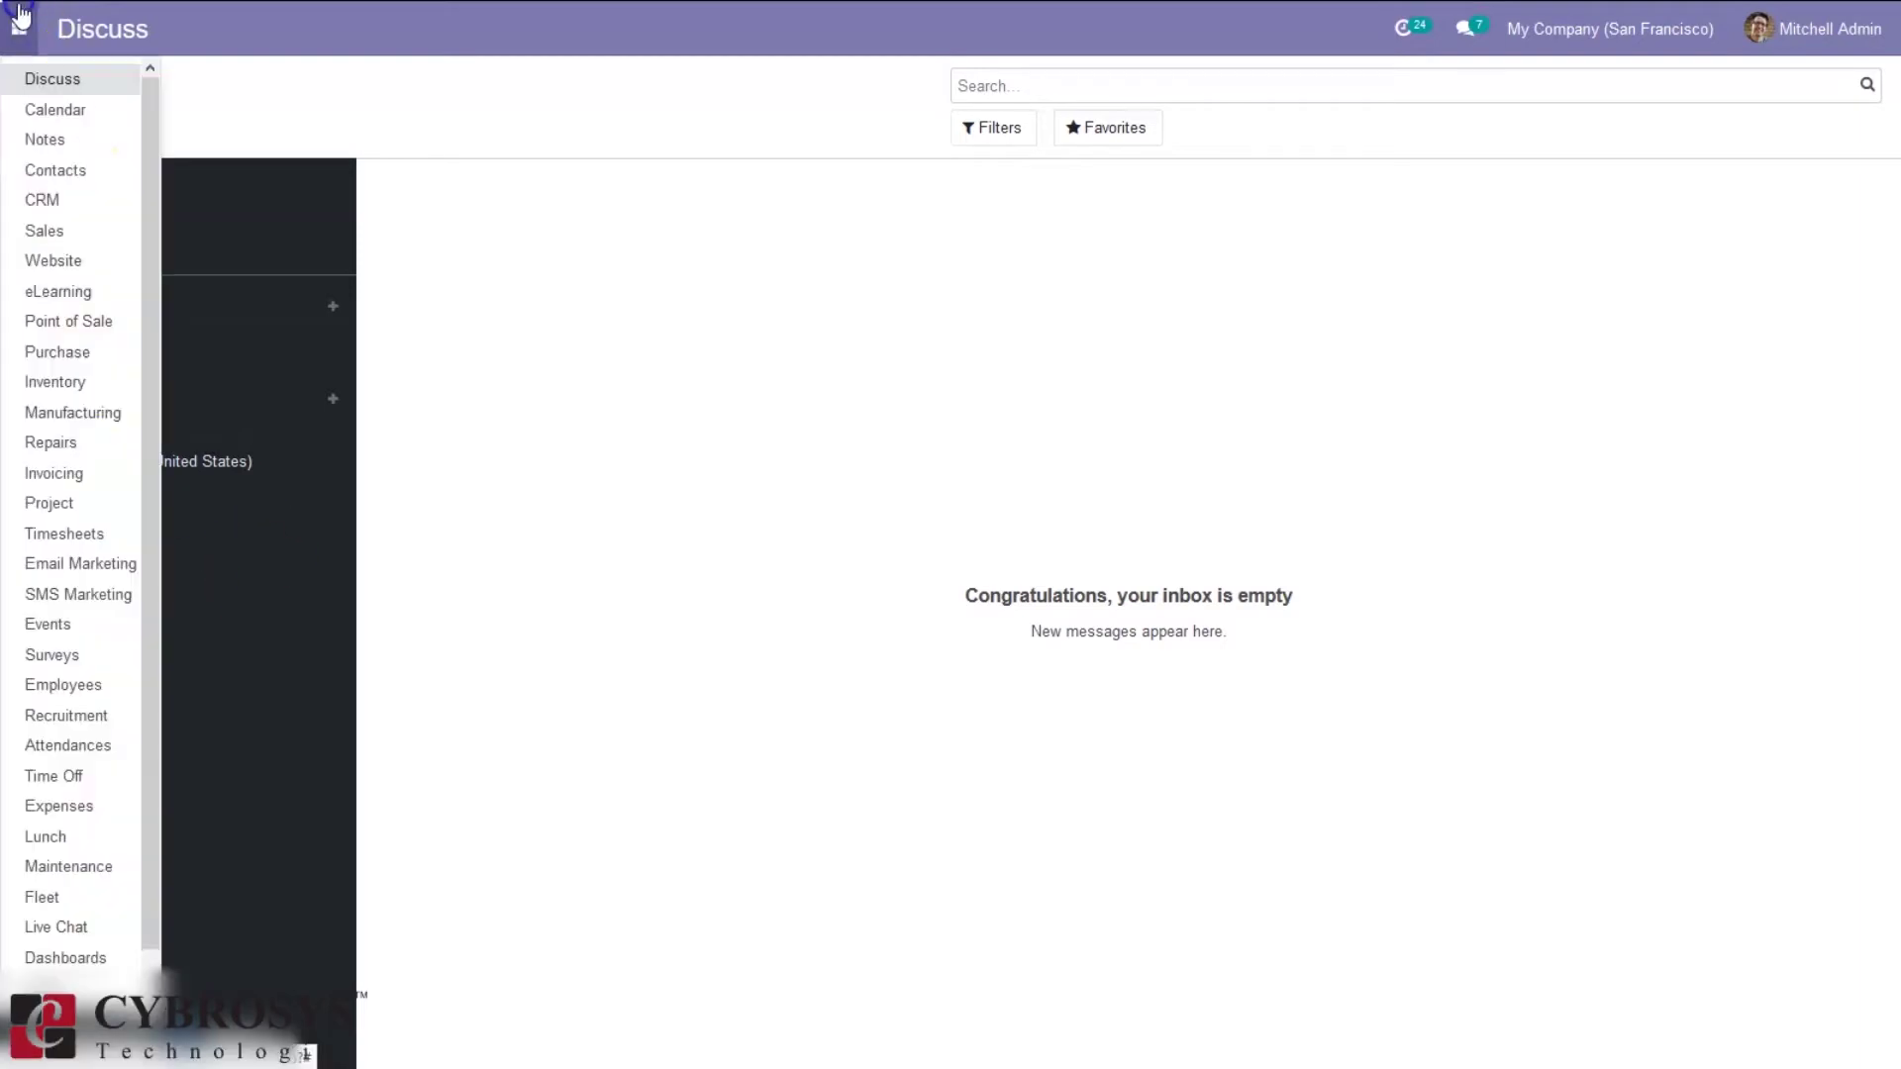
click(77, 263)
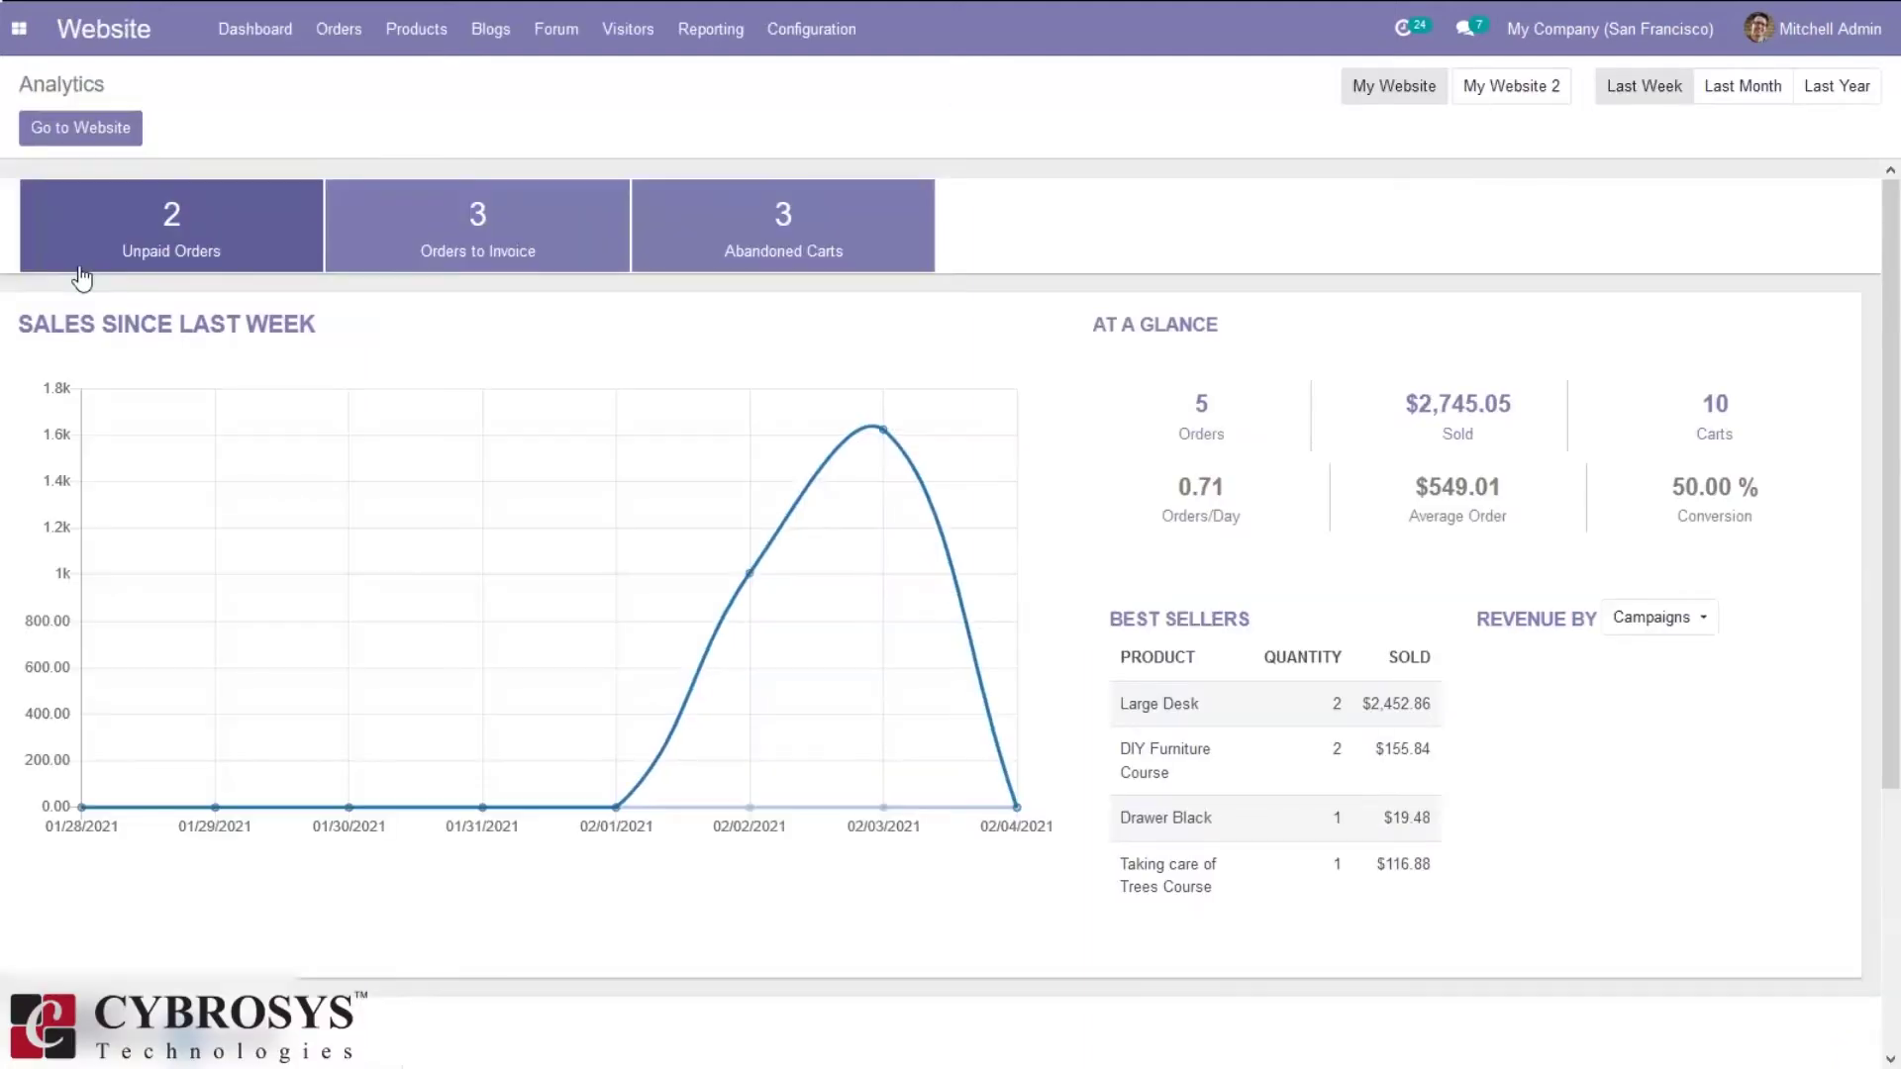
click(771, 29)
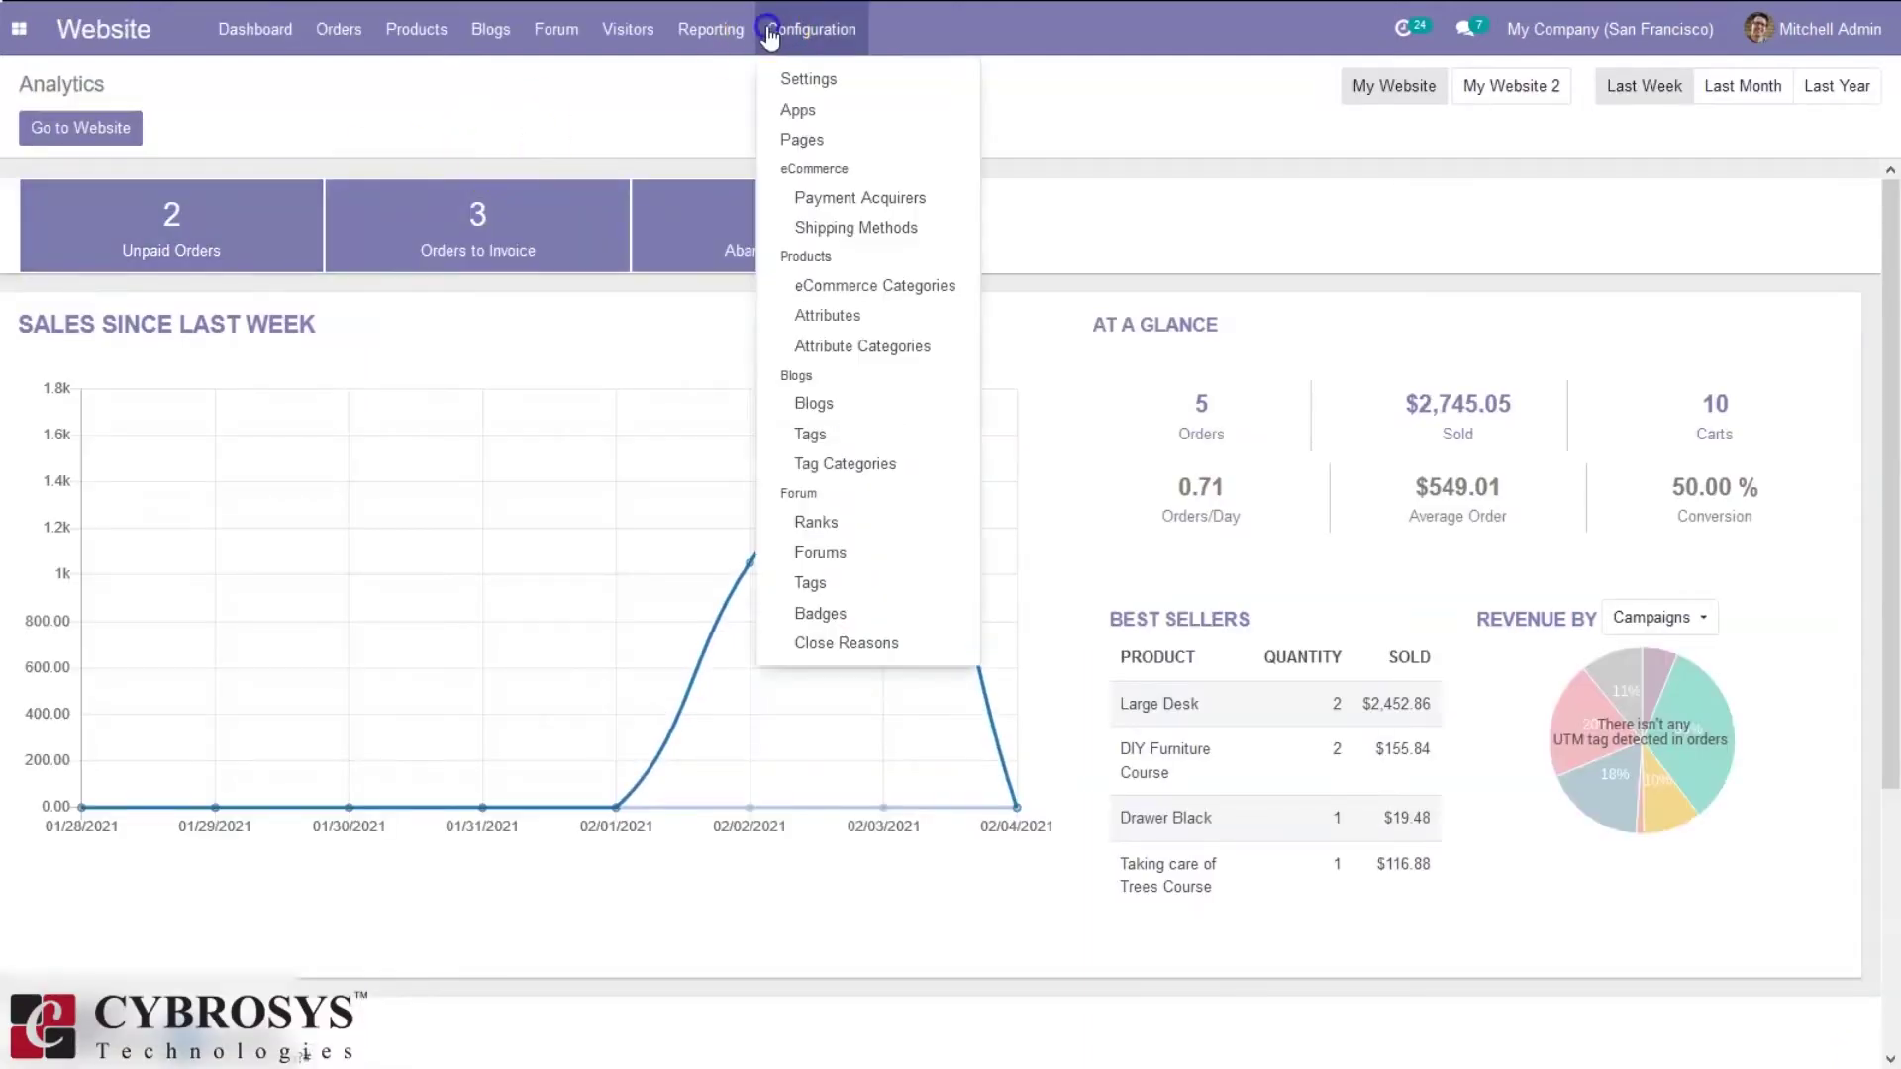
click(845, 79)
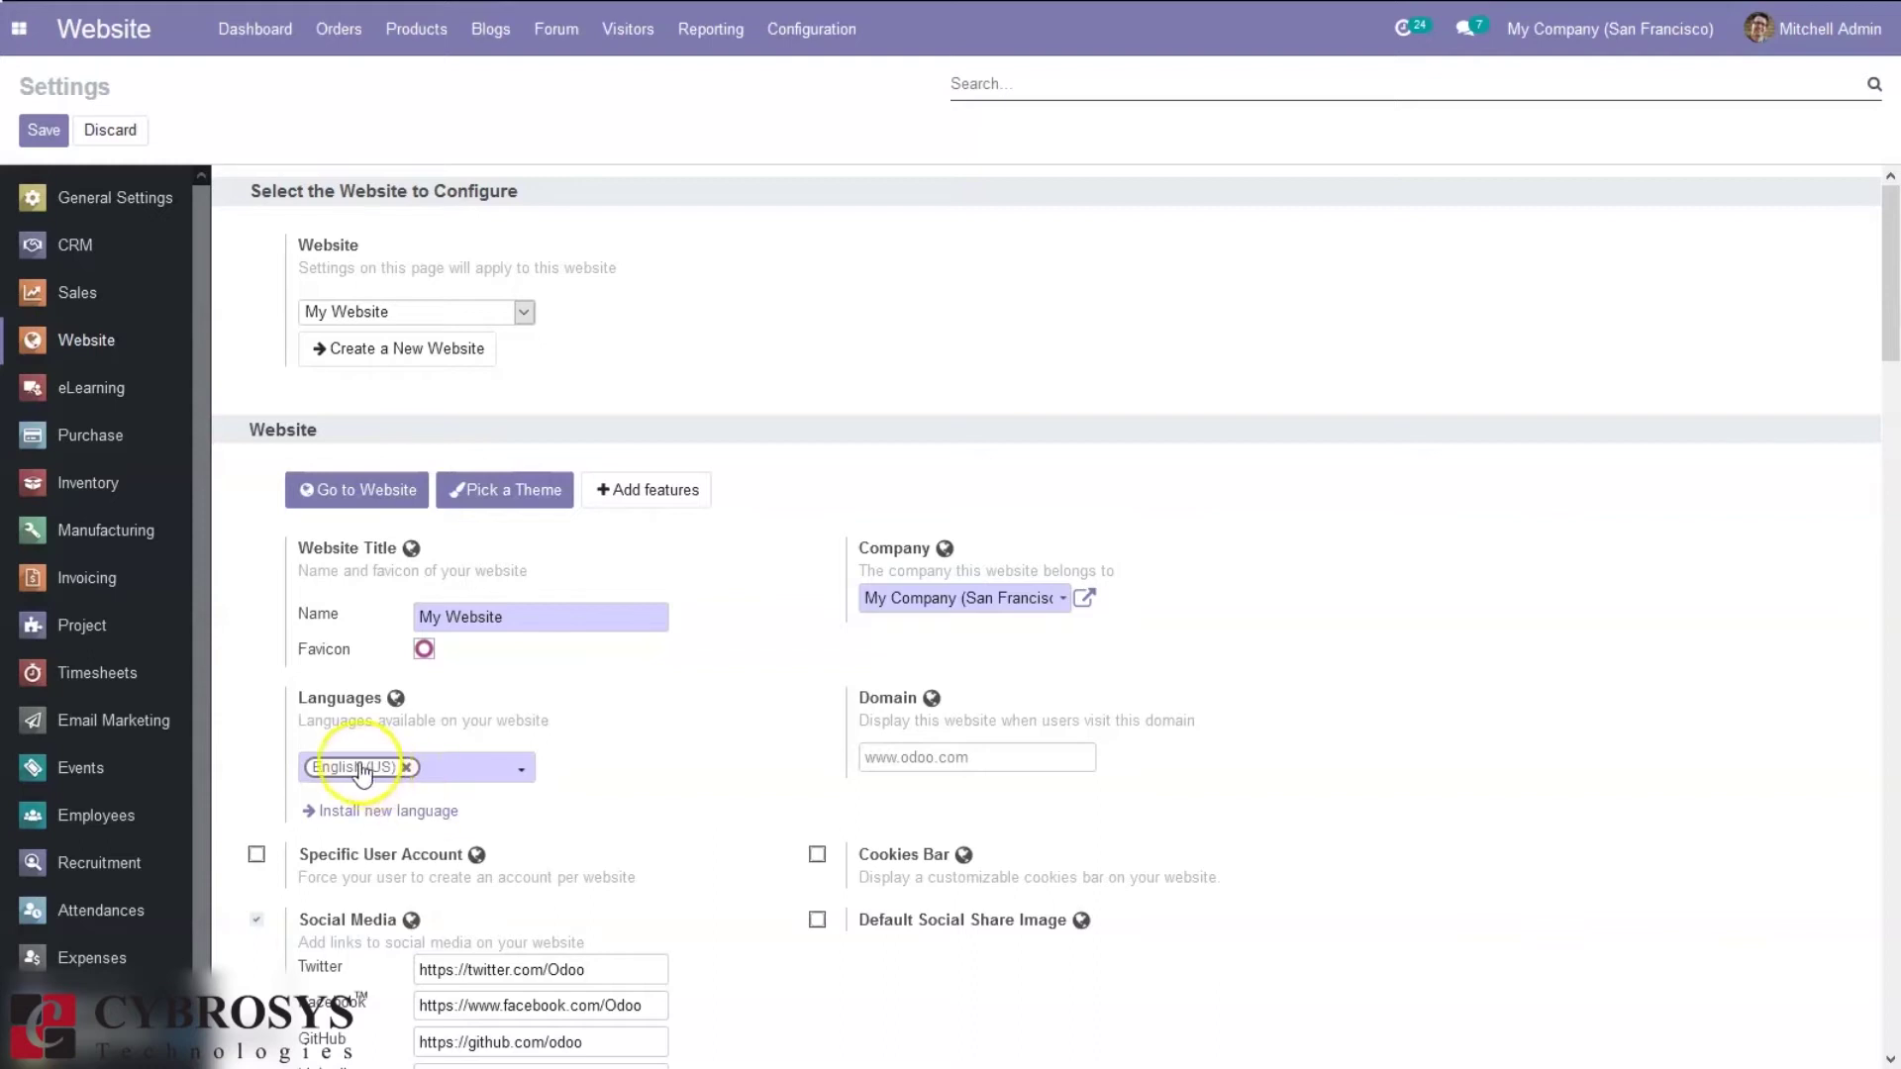
Check the Languages field, which lists English (US) as the only website language
click(458, 767)
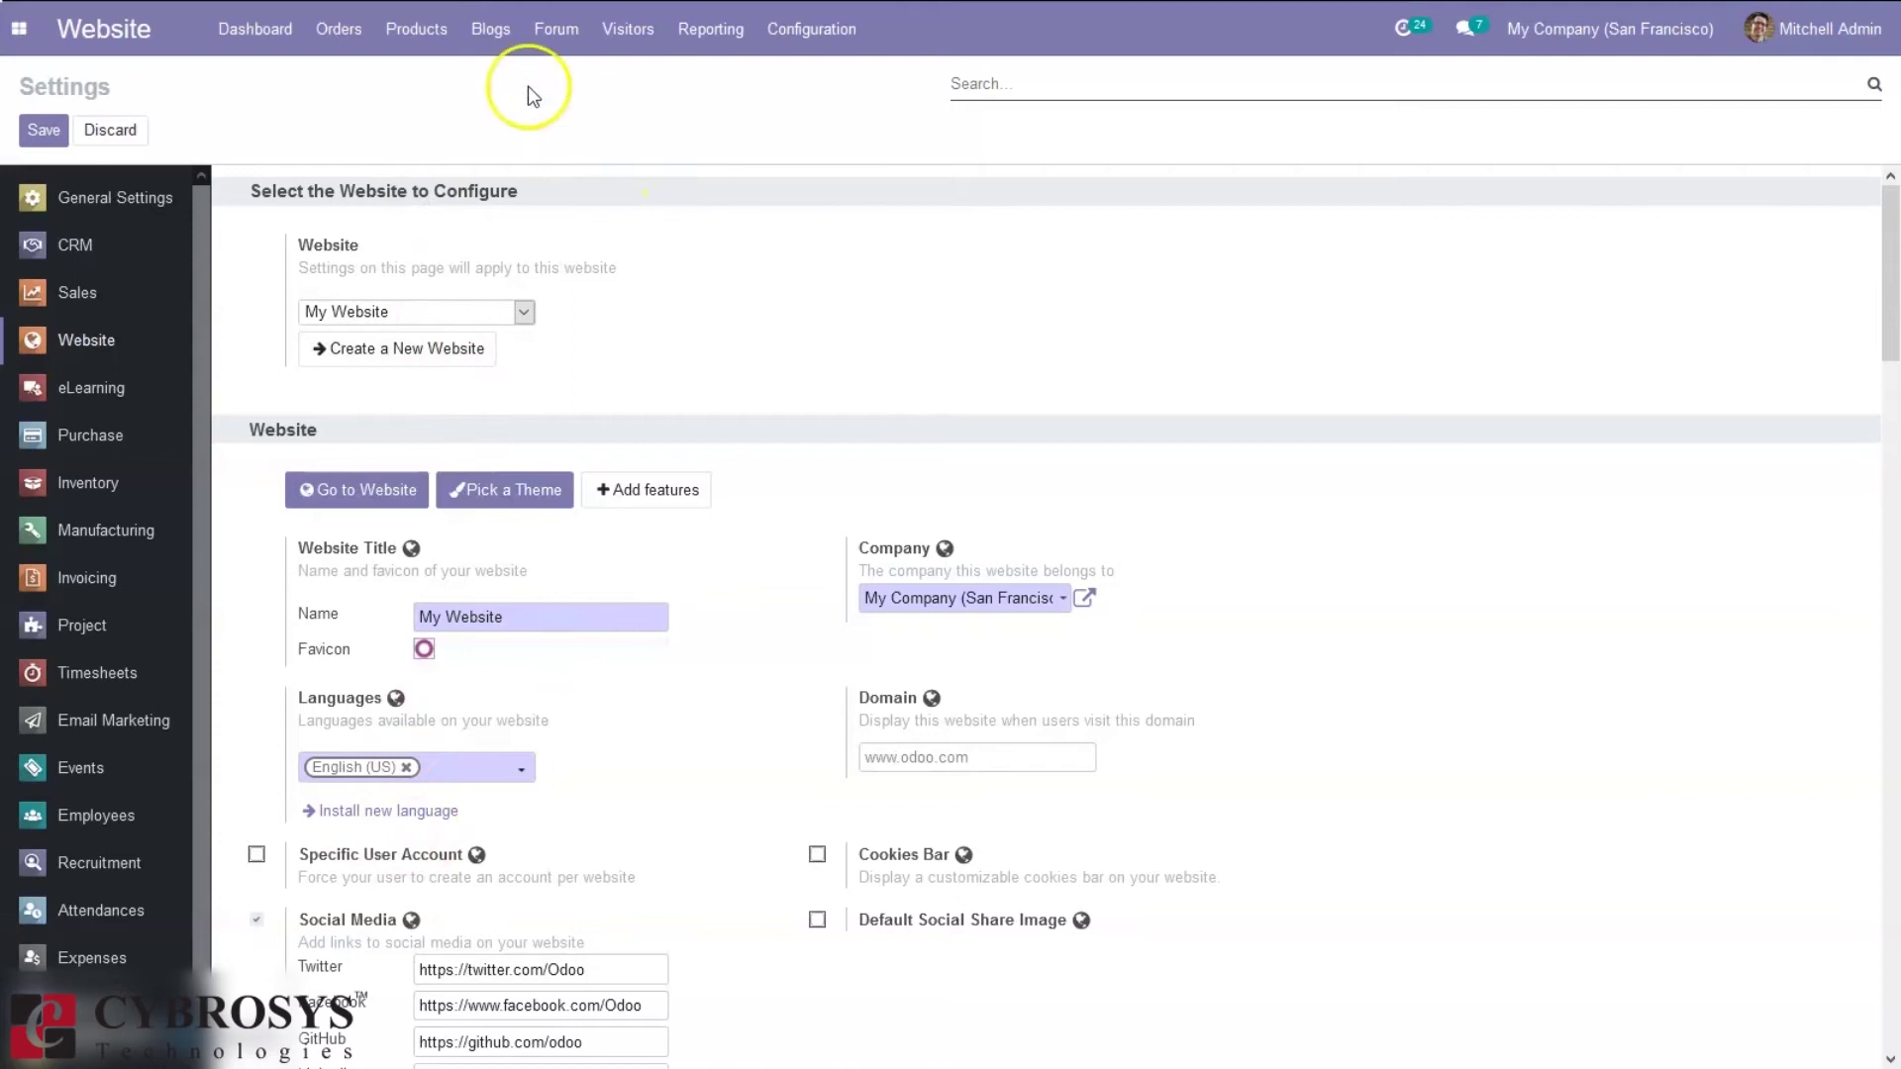
Return to the Website analytics dashboard and open the live website
click(254, 27)
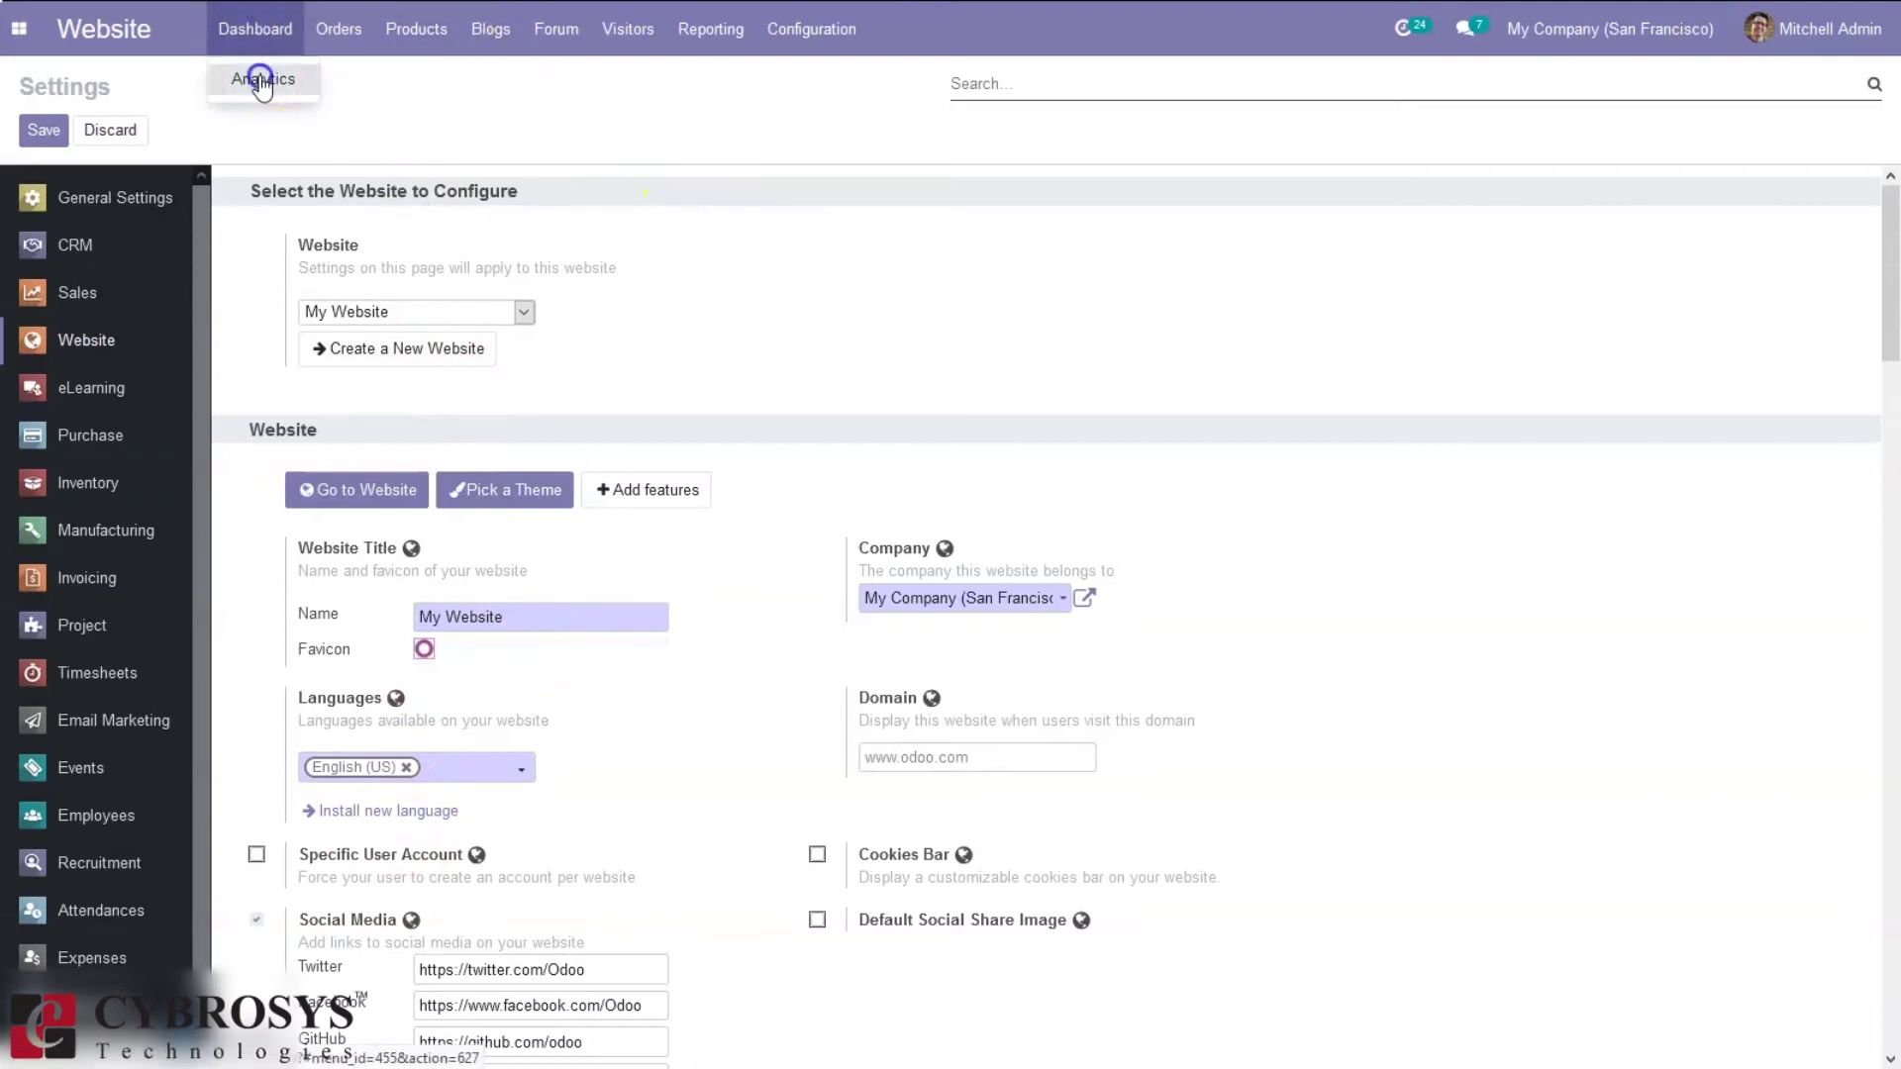
click(260, 77)
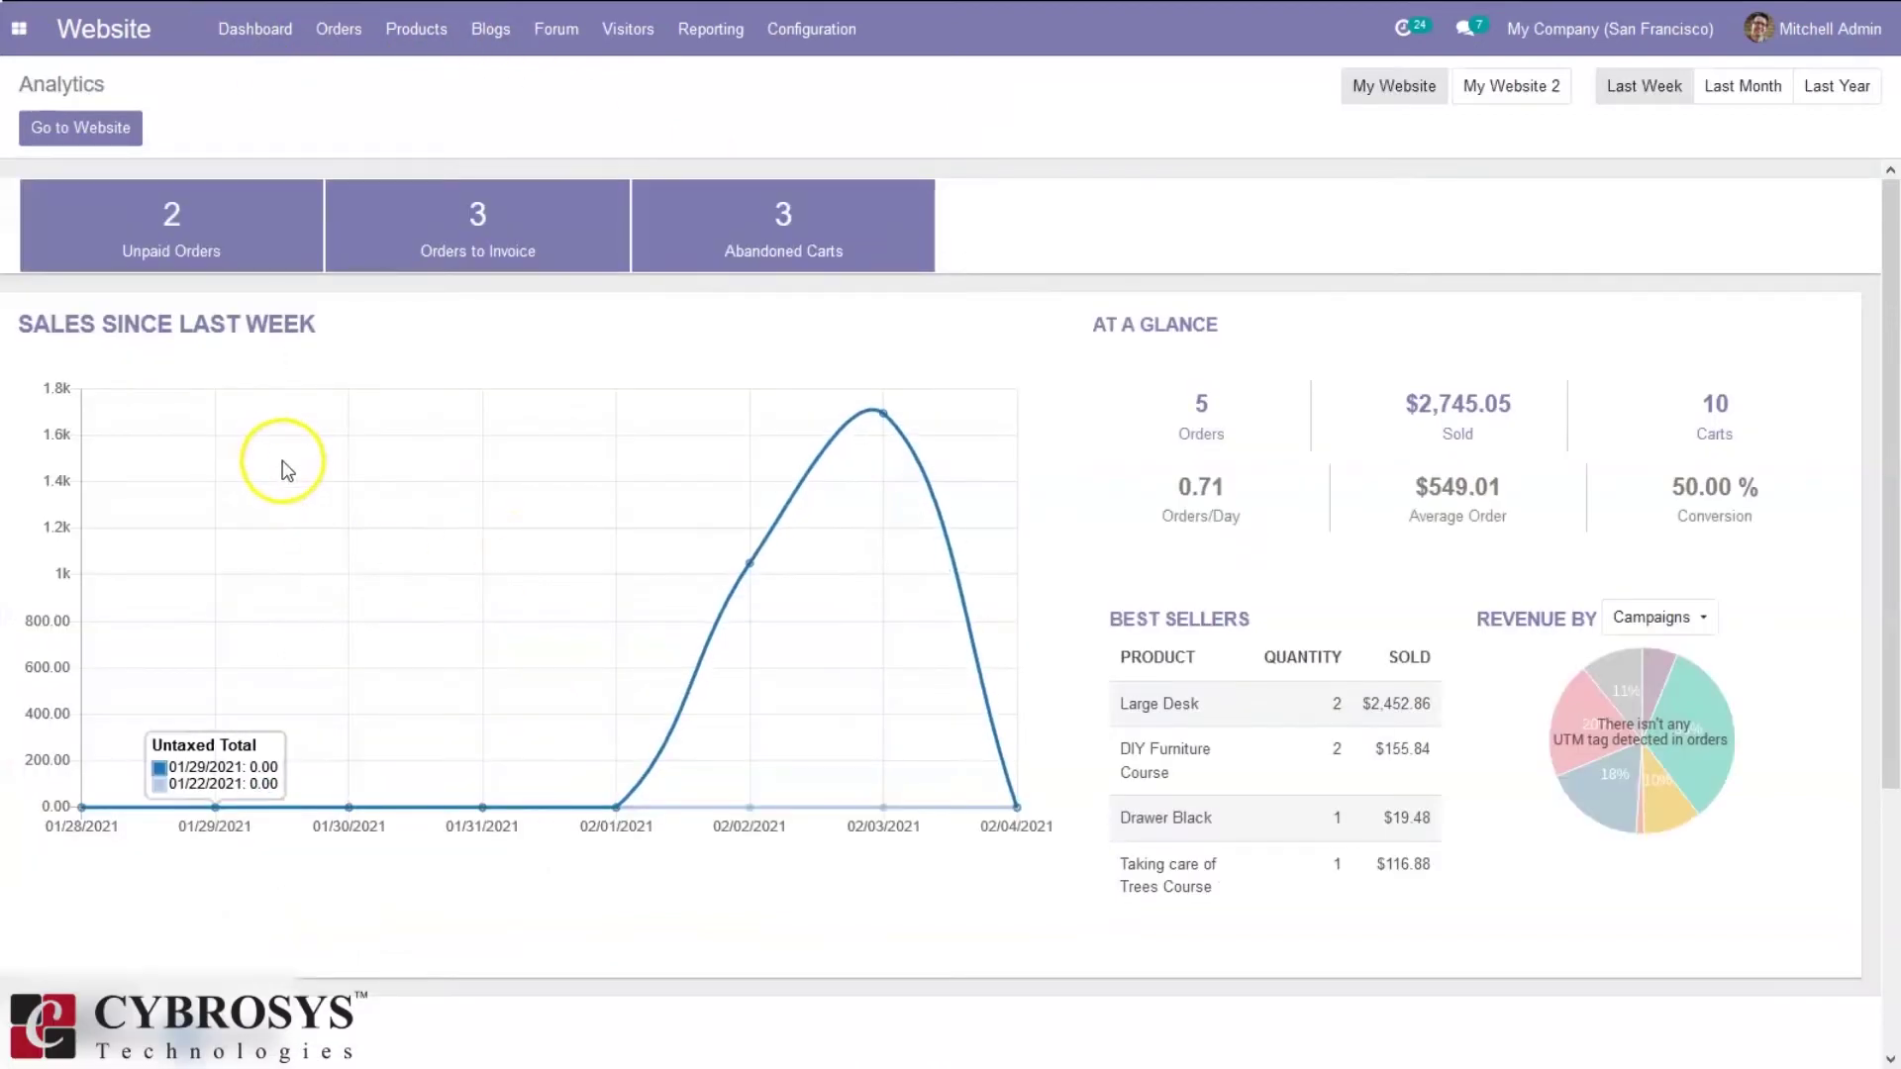
click(64, 149)
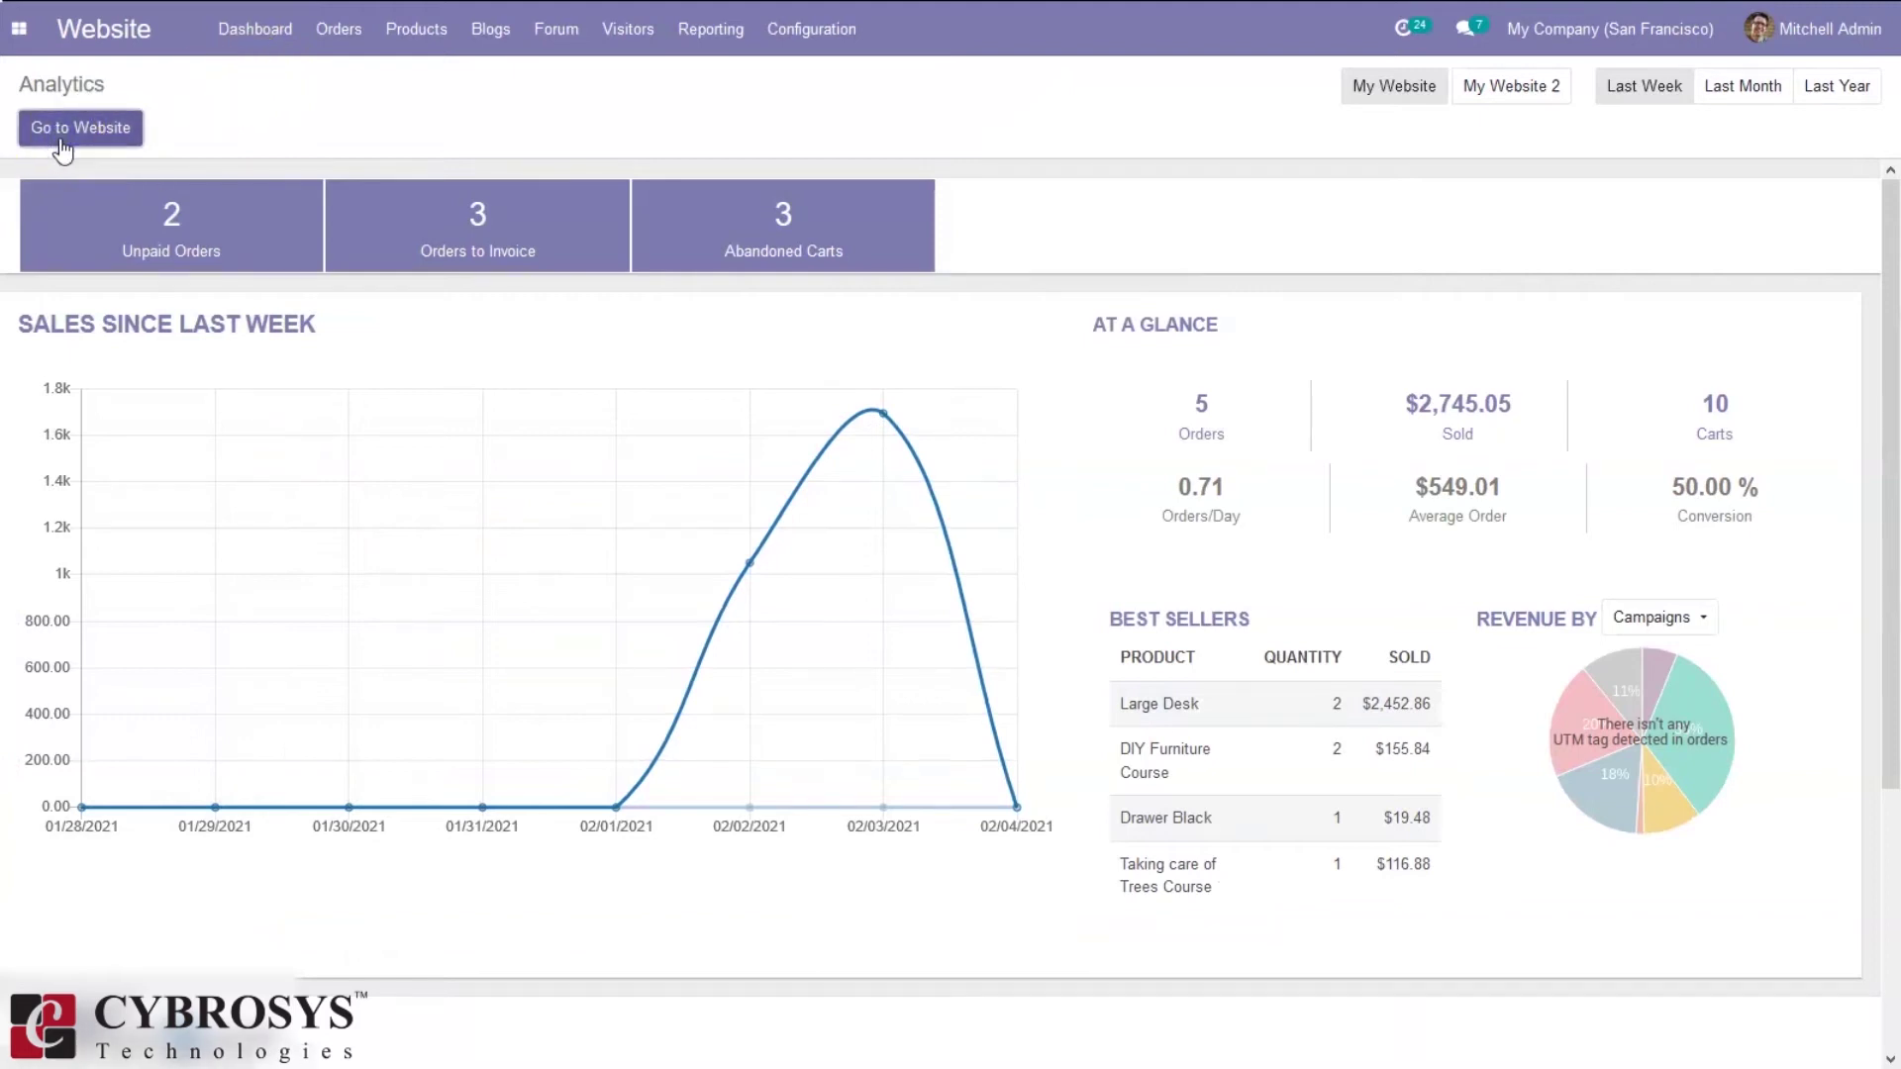
click(263, 150)
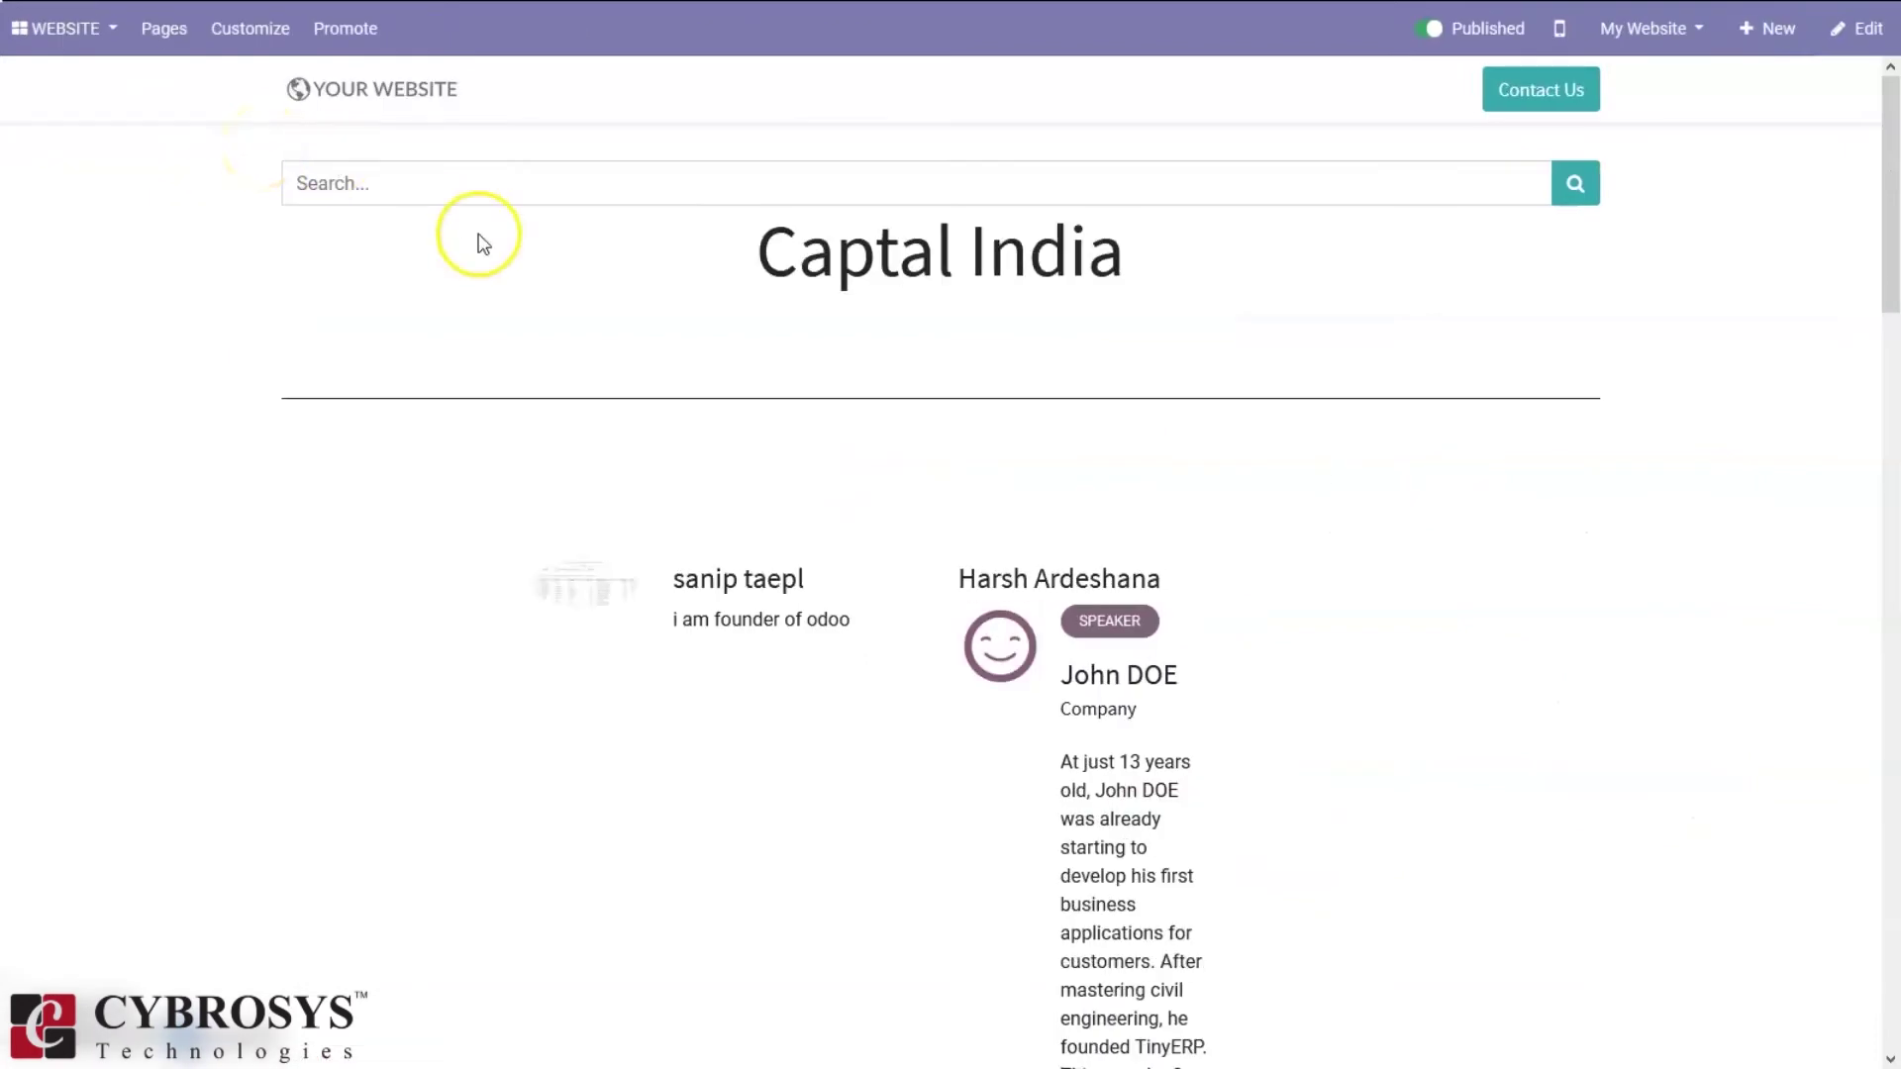
Switch to My Website 2 and show its footer languages, Bangla and English (US)
click(1658, 33)
click(1660, 84)
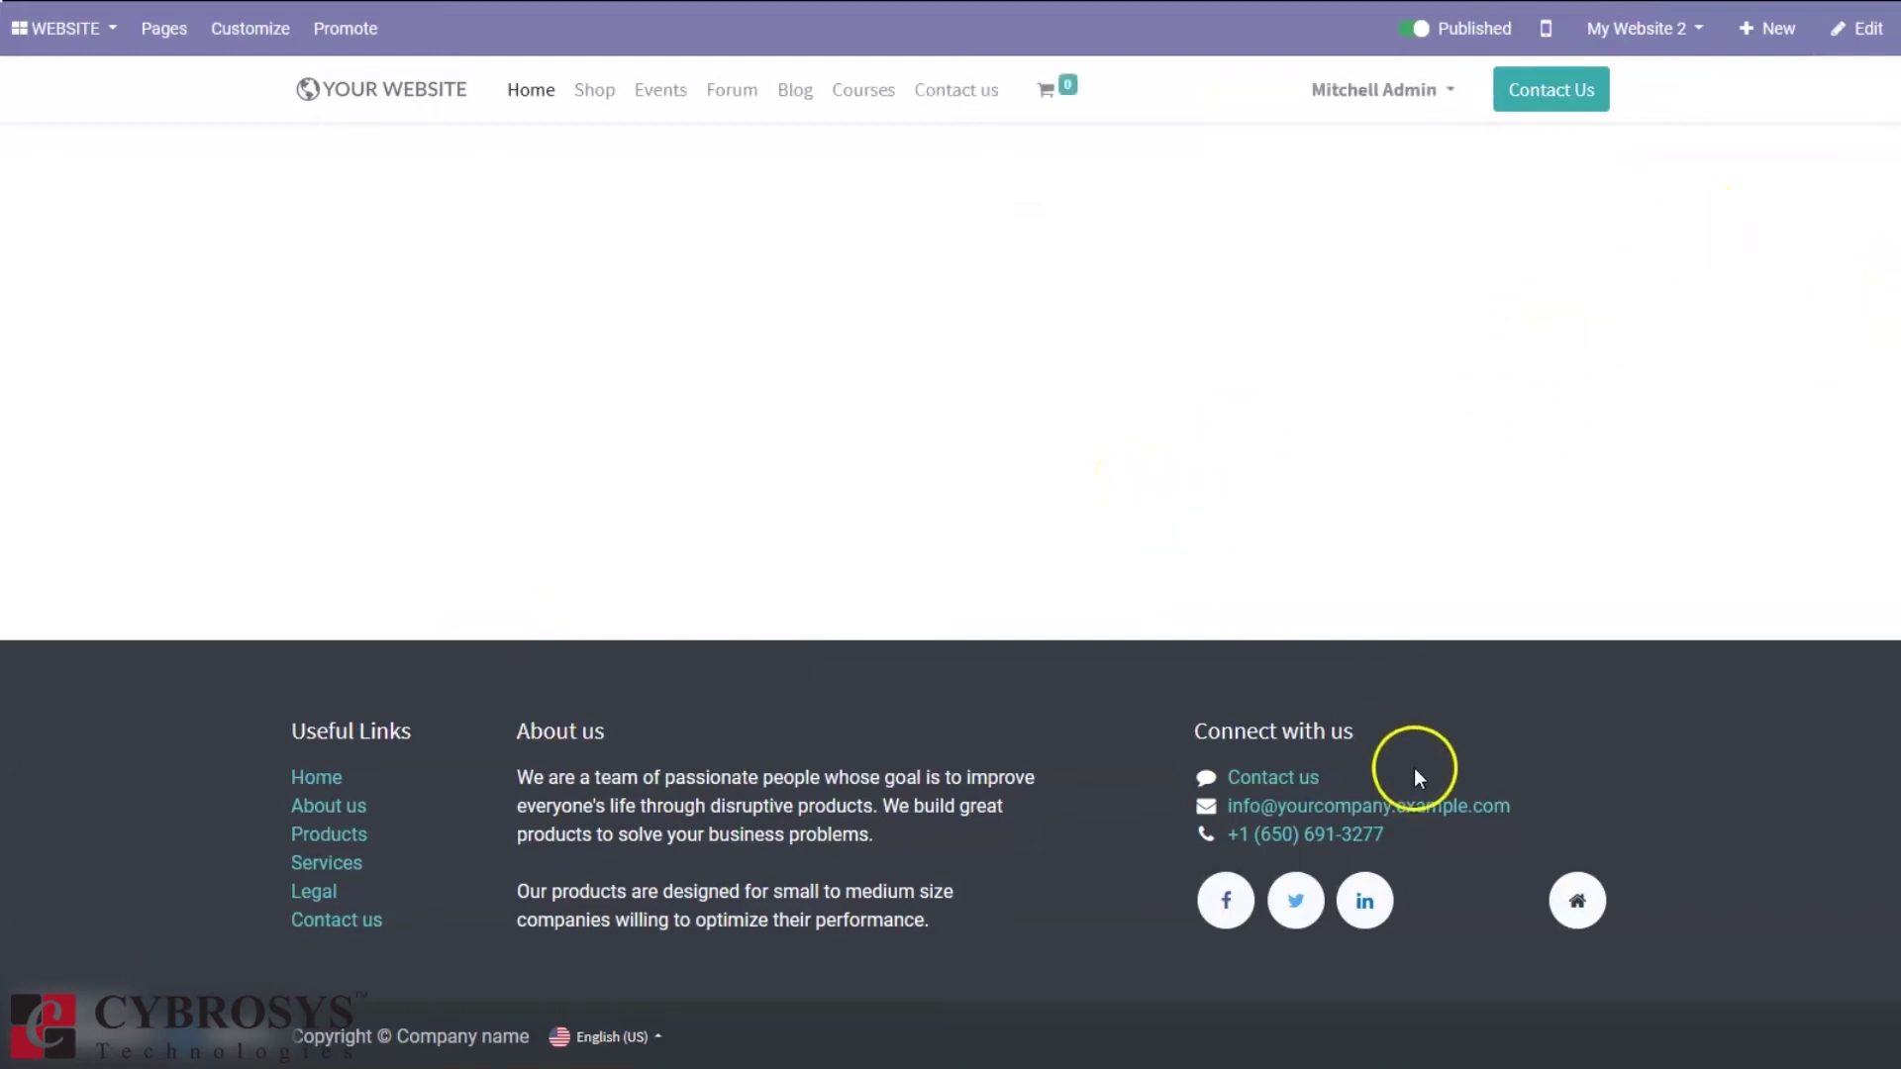
click(597, 1037)
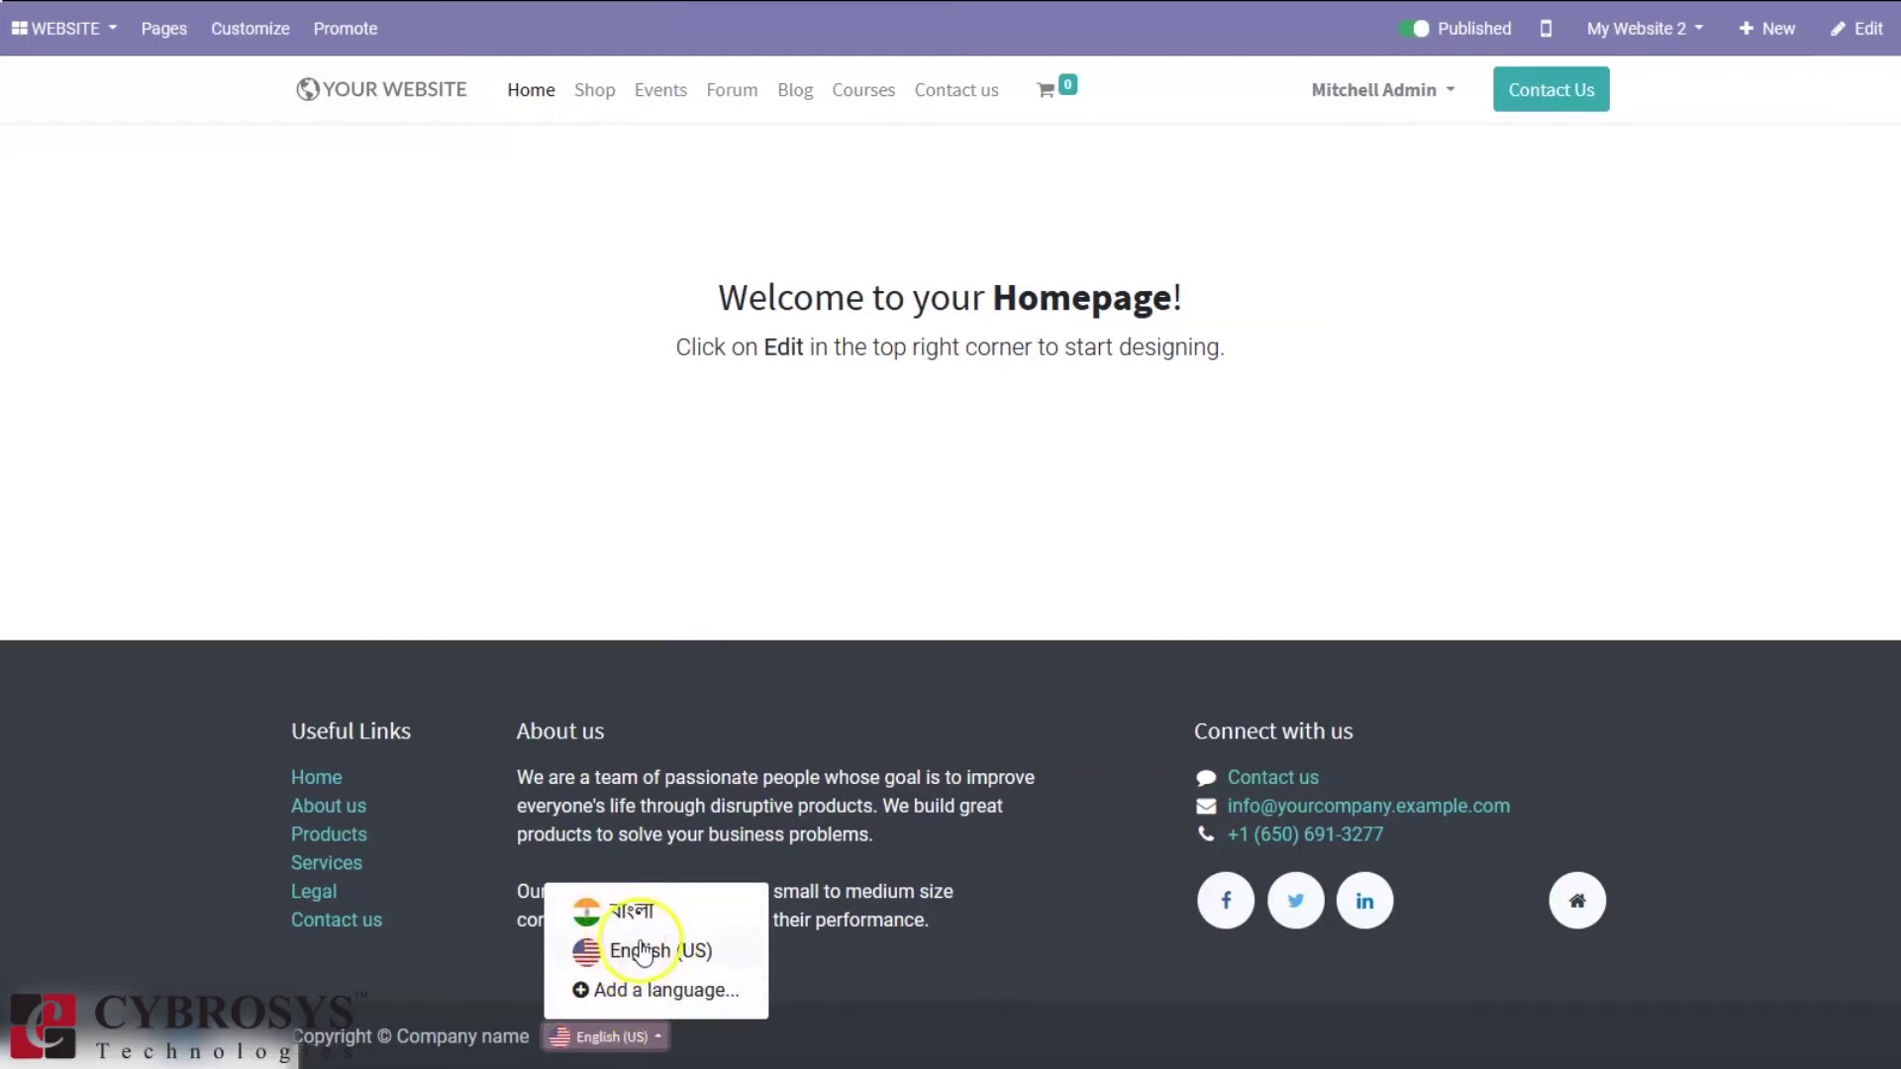
click(620, 988)
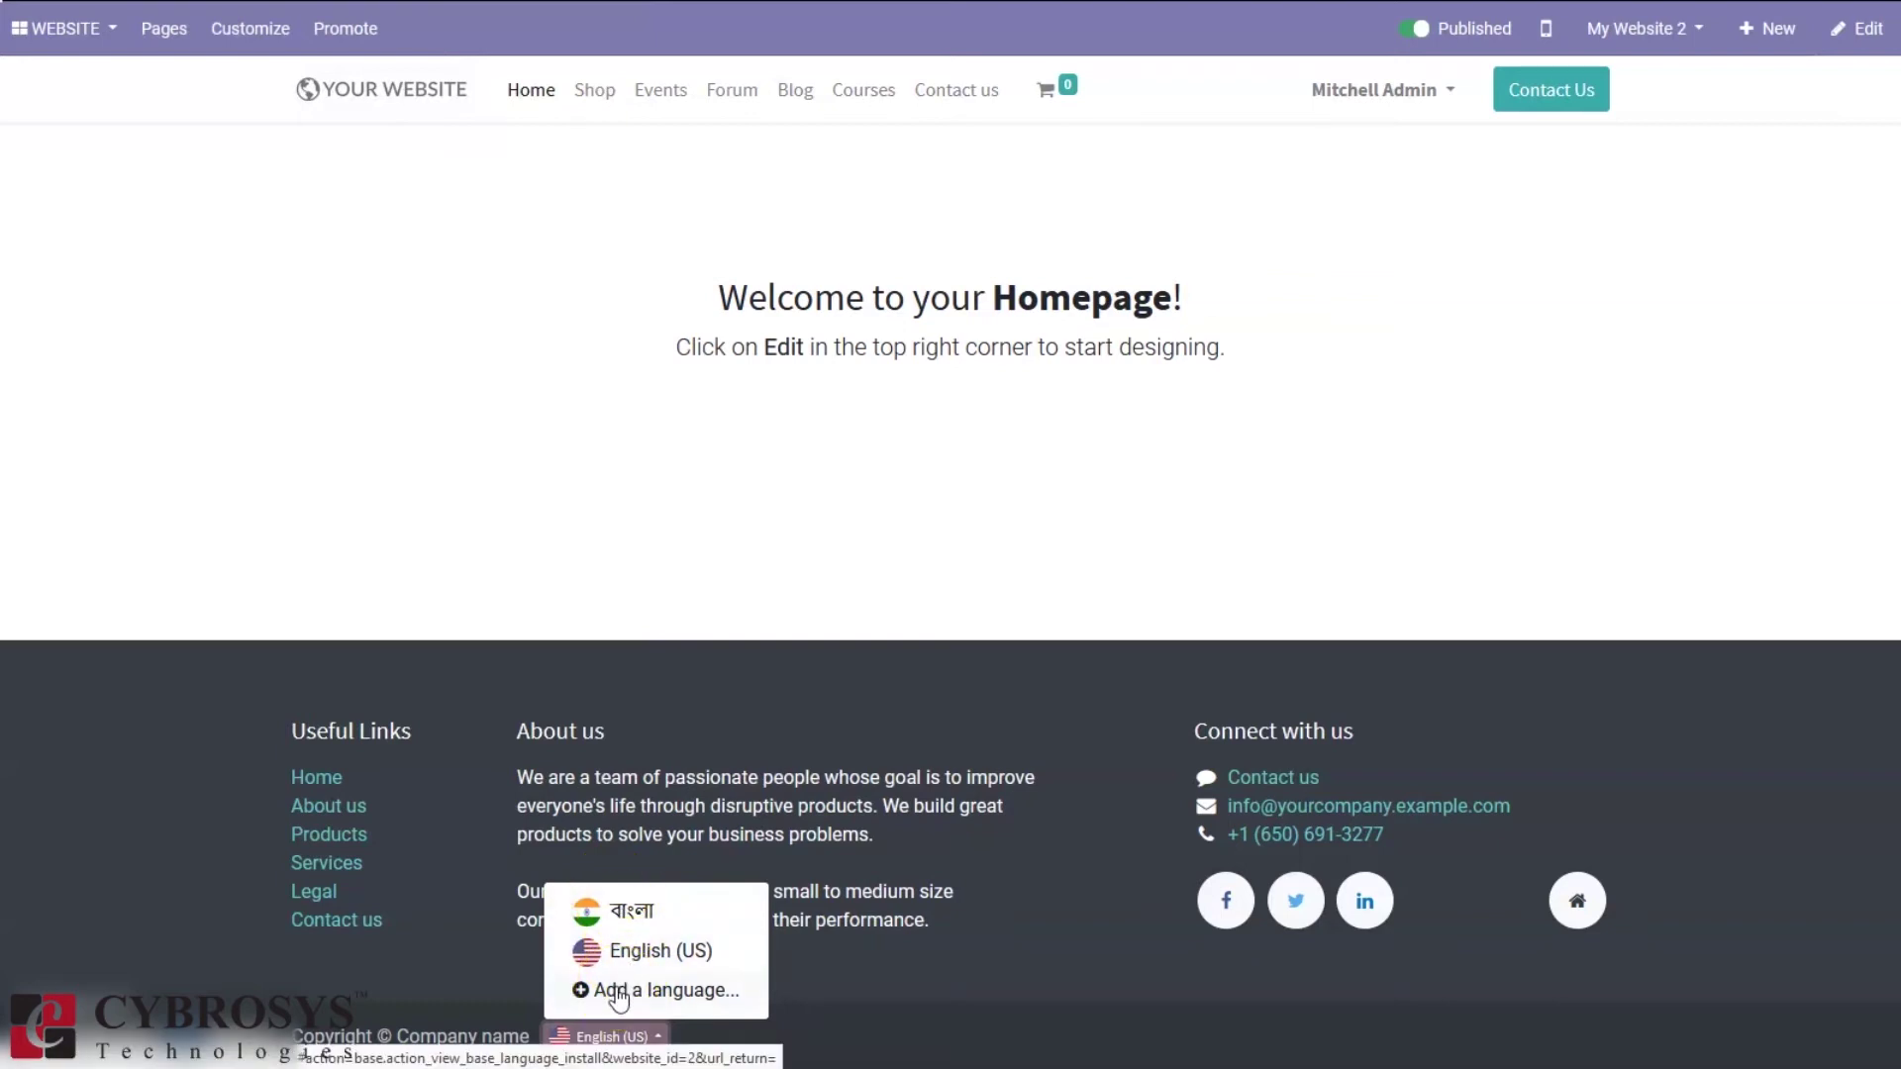
Add French (BE) through 'Add a language...', with My Website also ticked
click(617, 988)
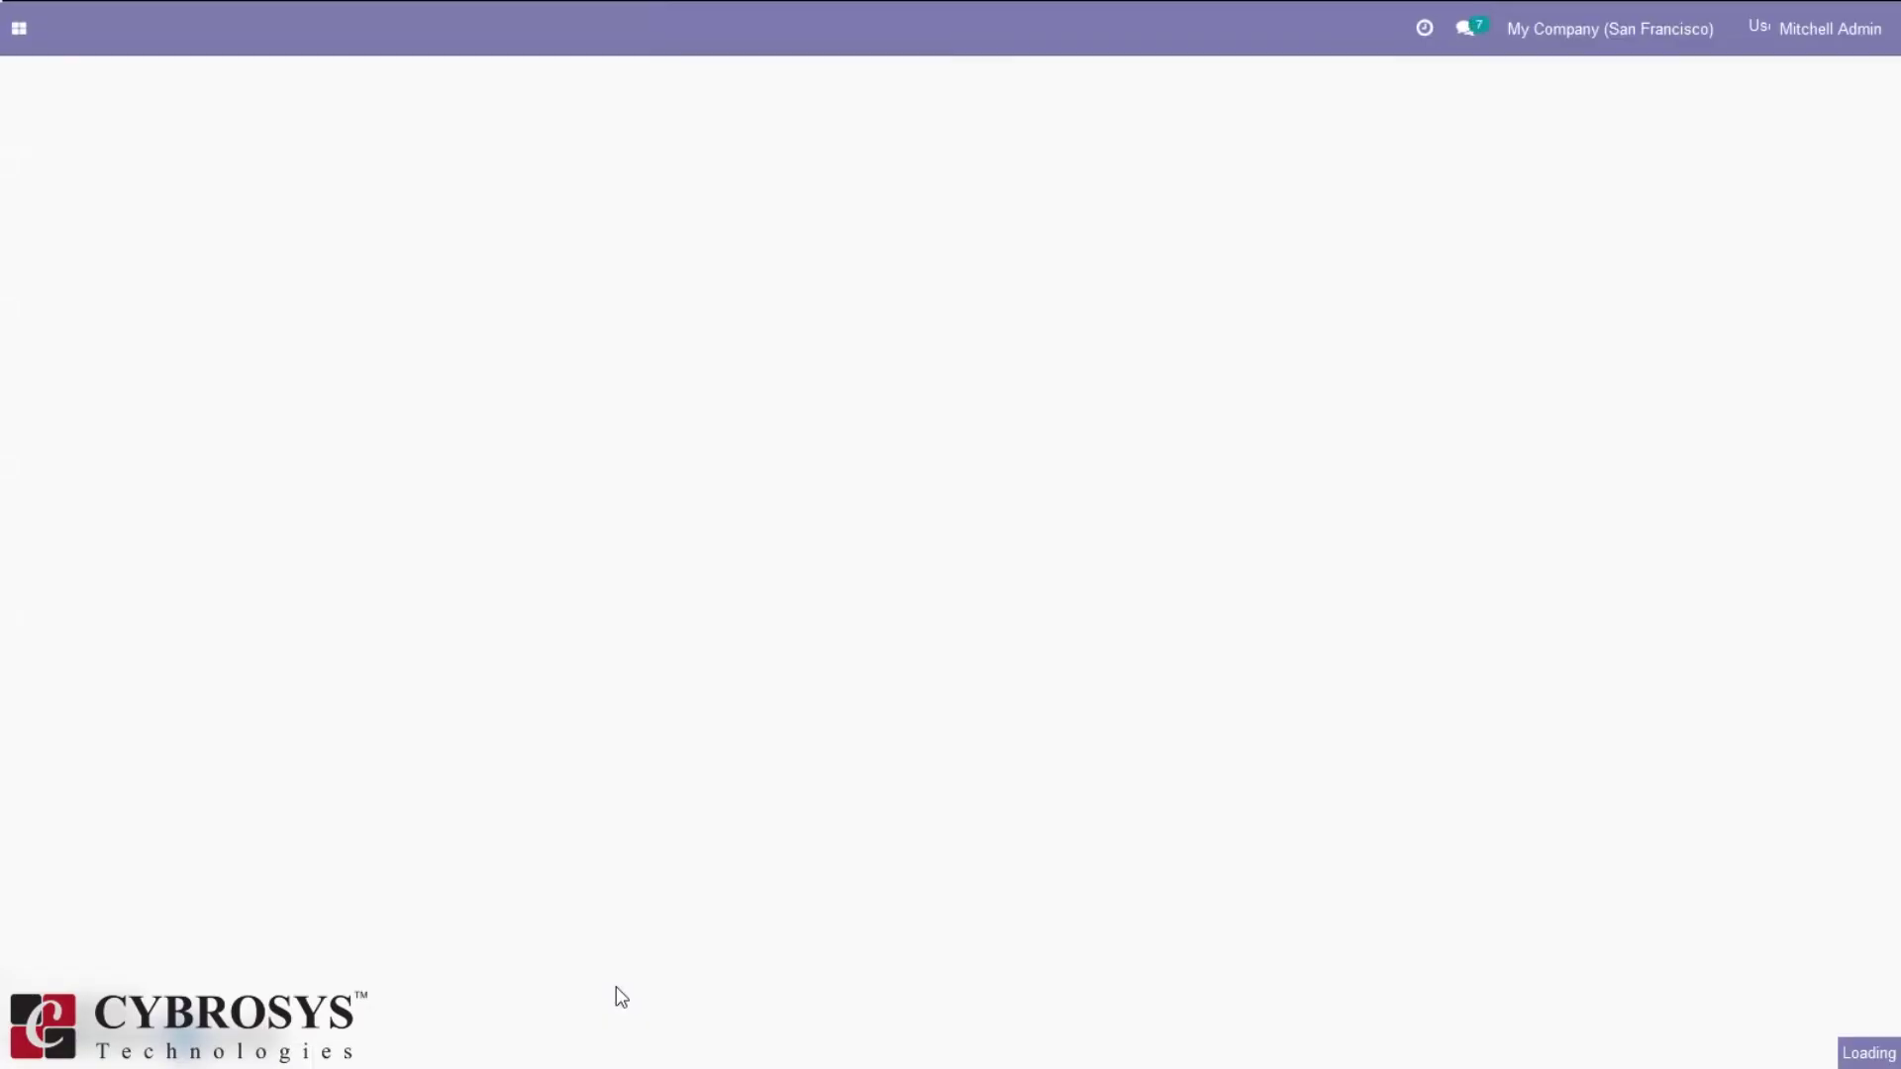
click(755, 666)
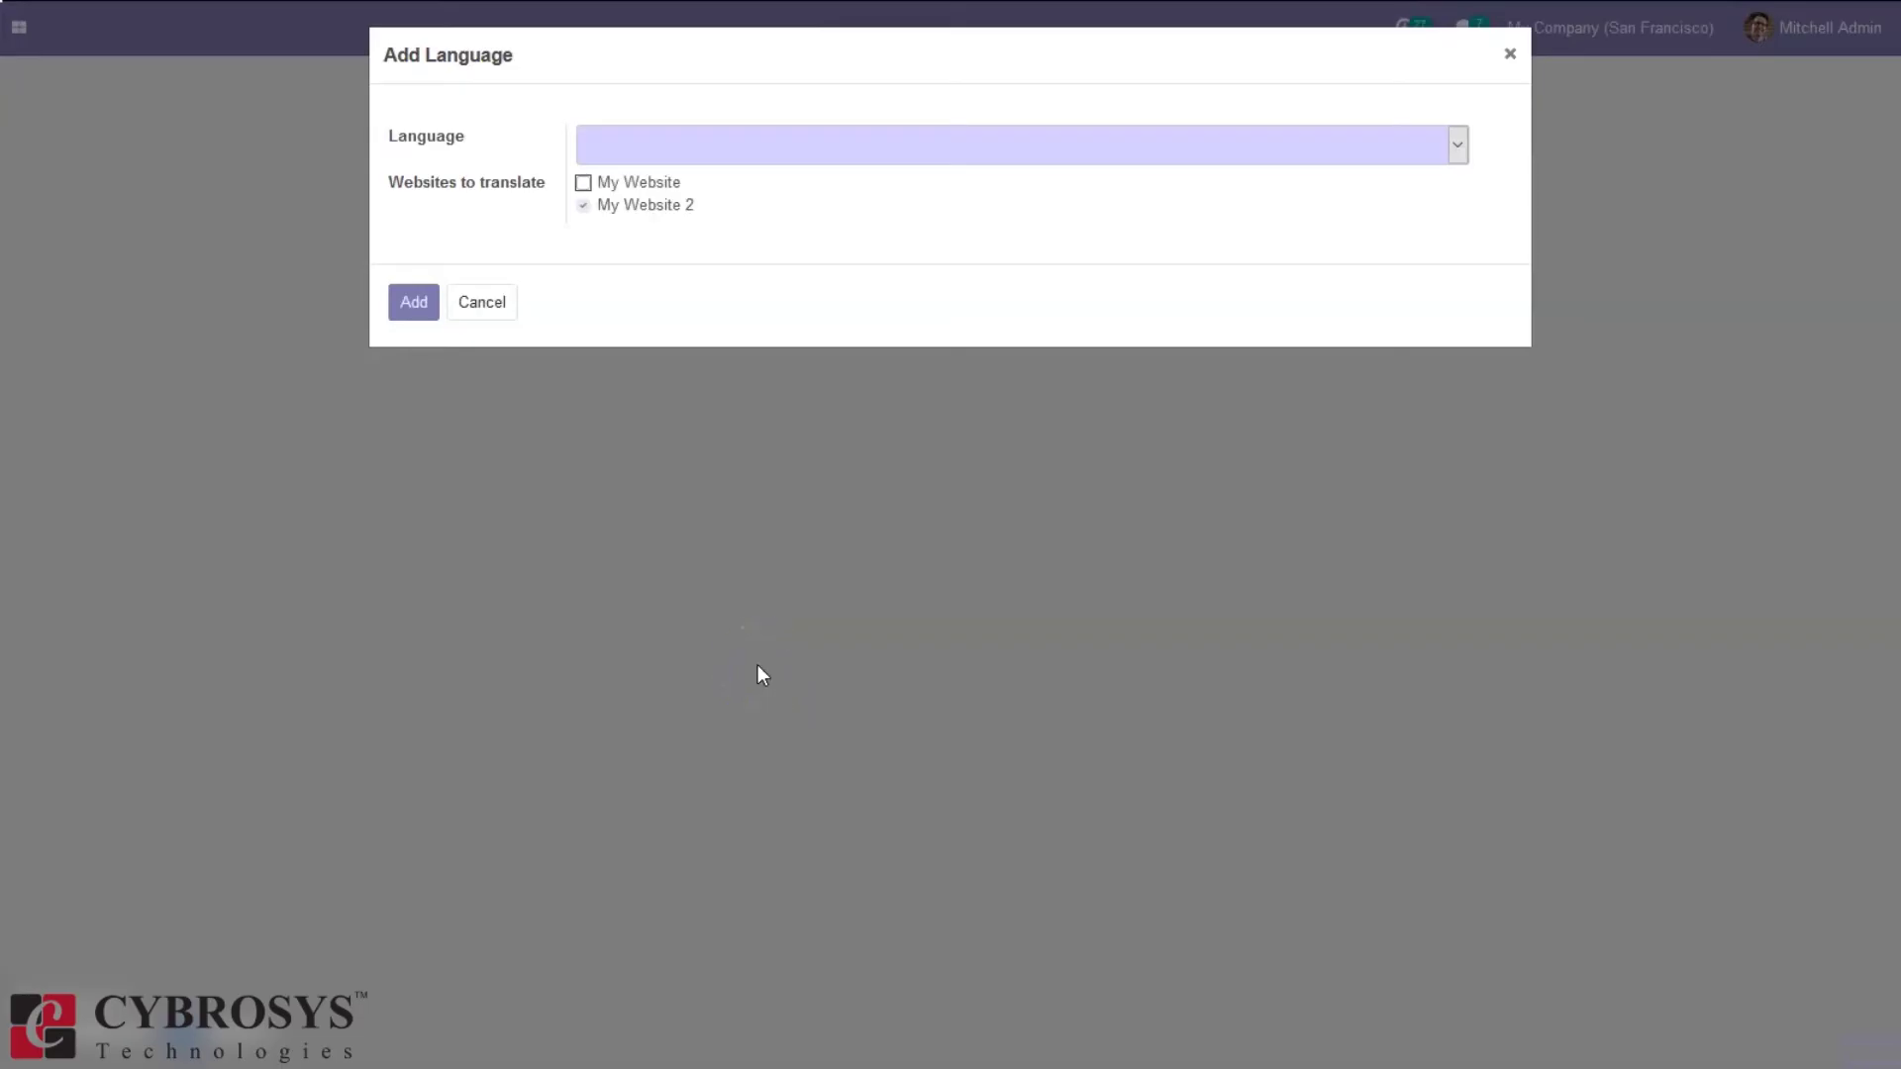
click(780, 76)
click(673, 152)
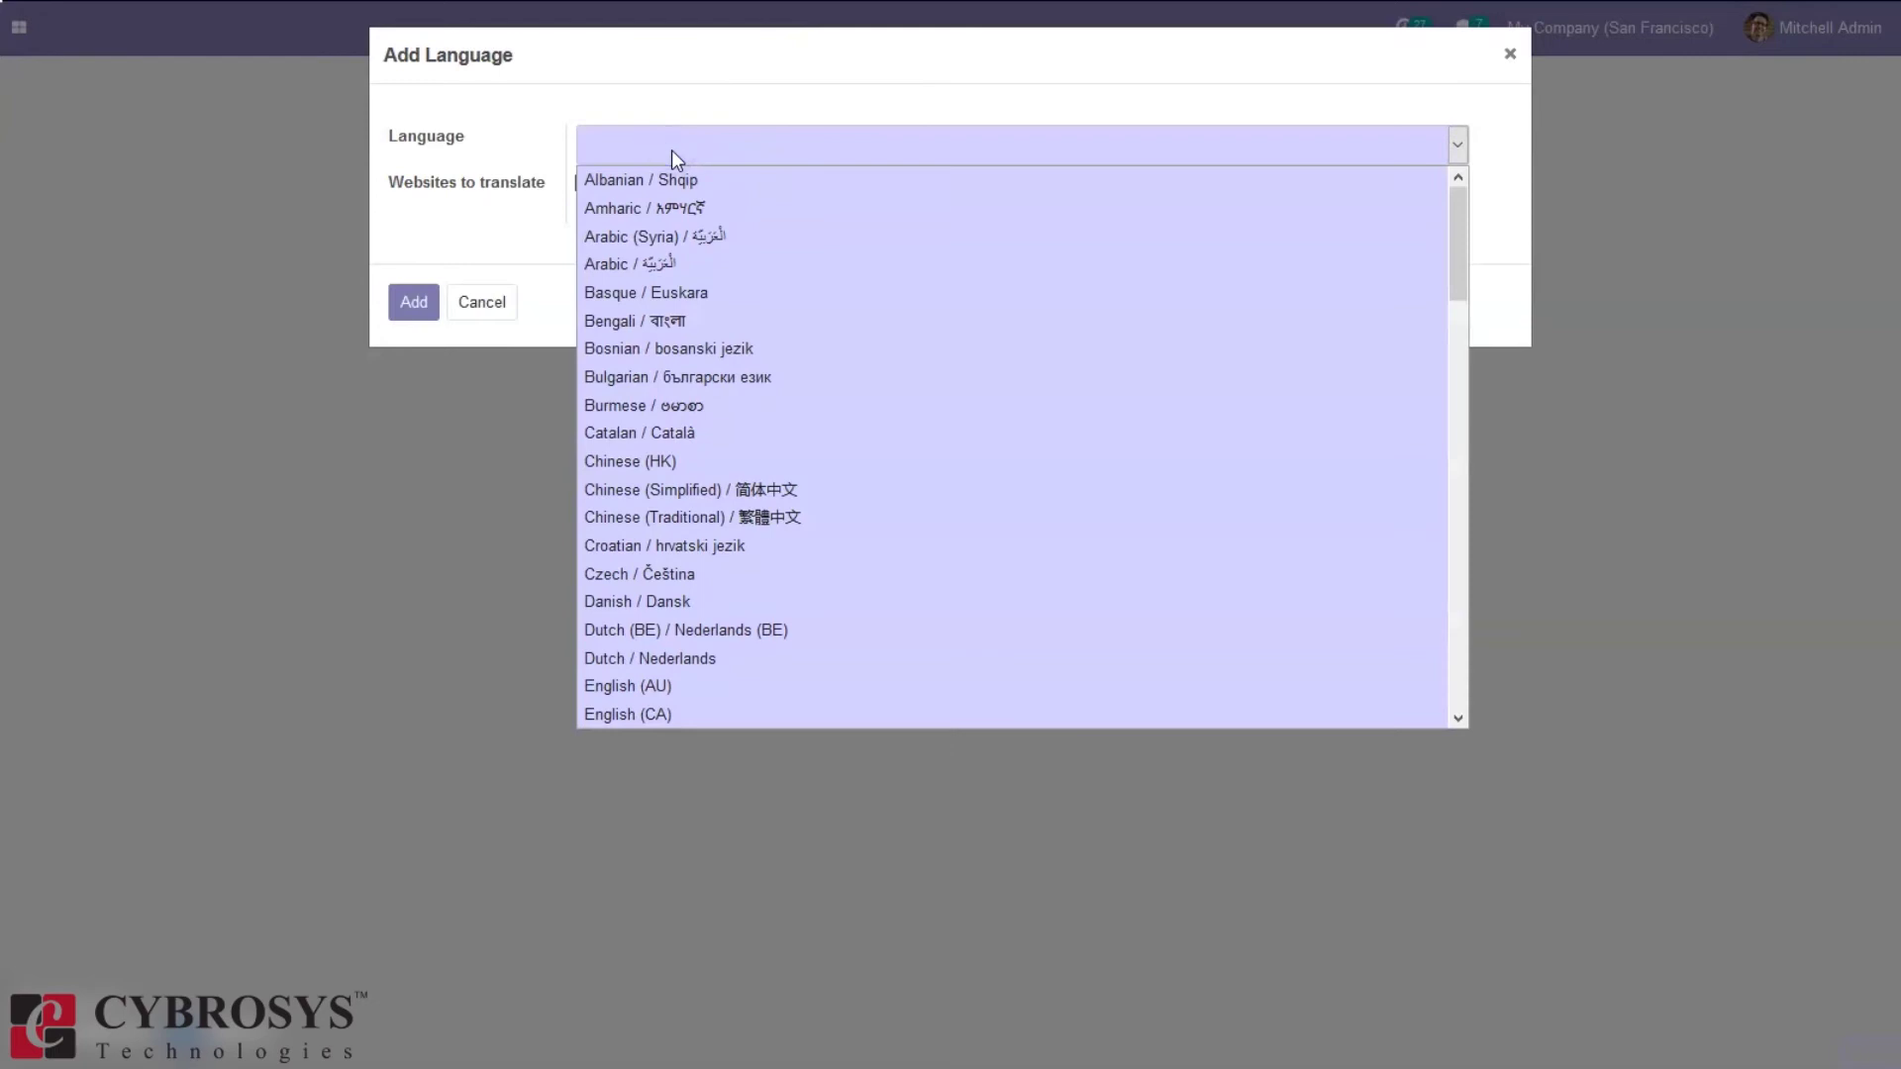
text(fr)
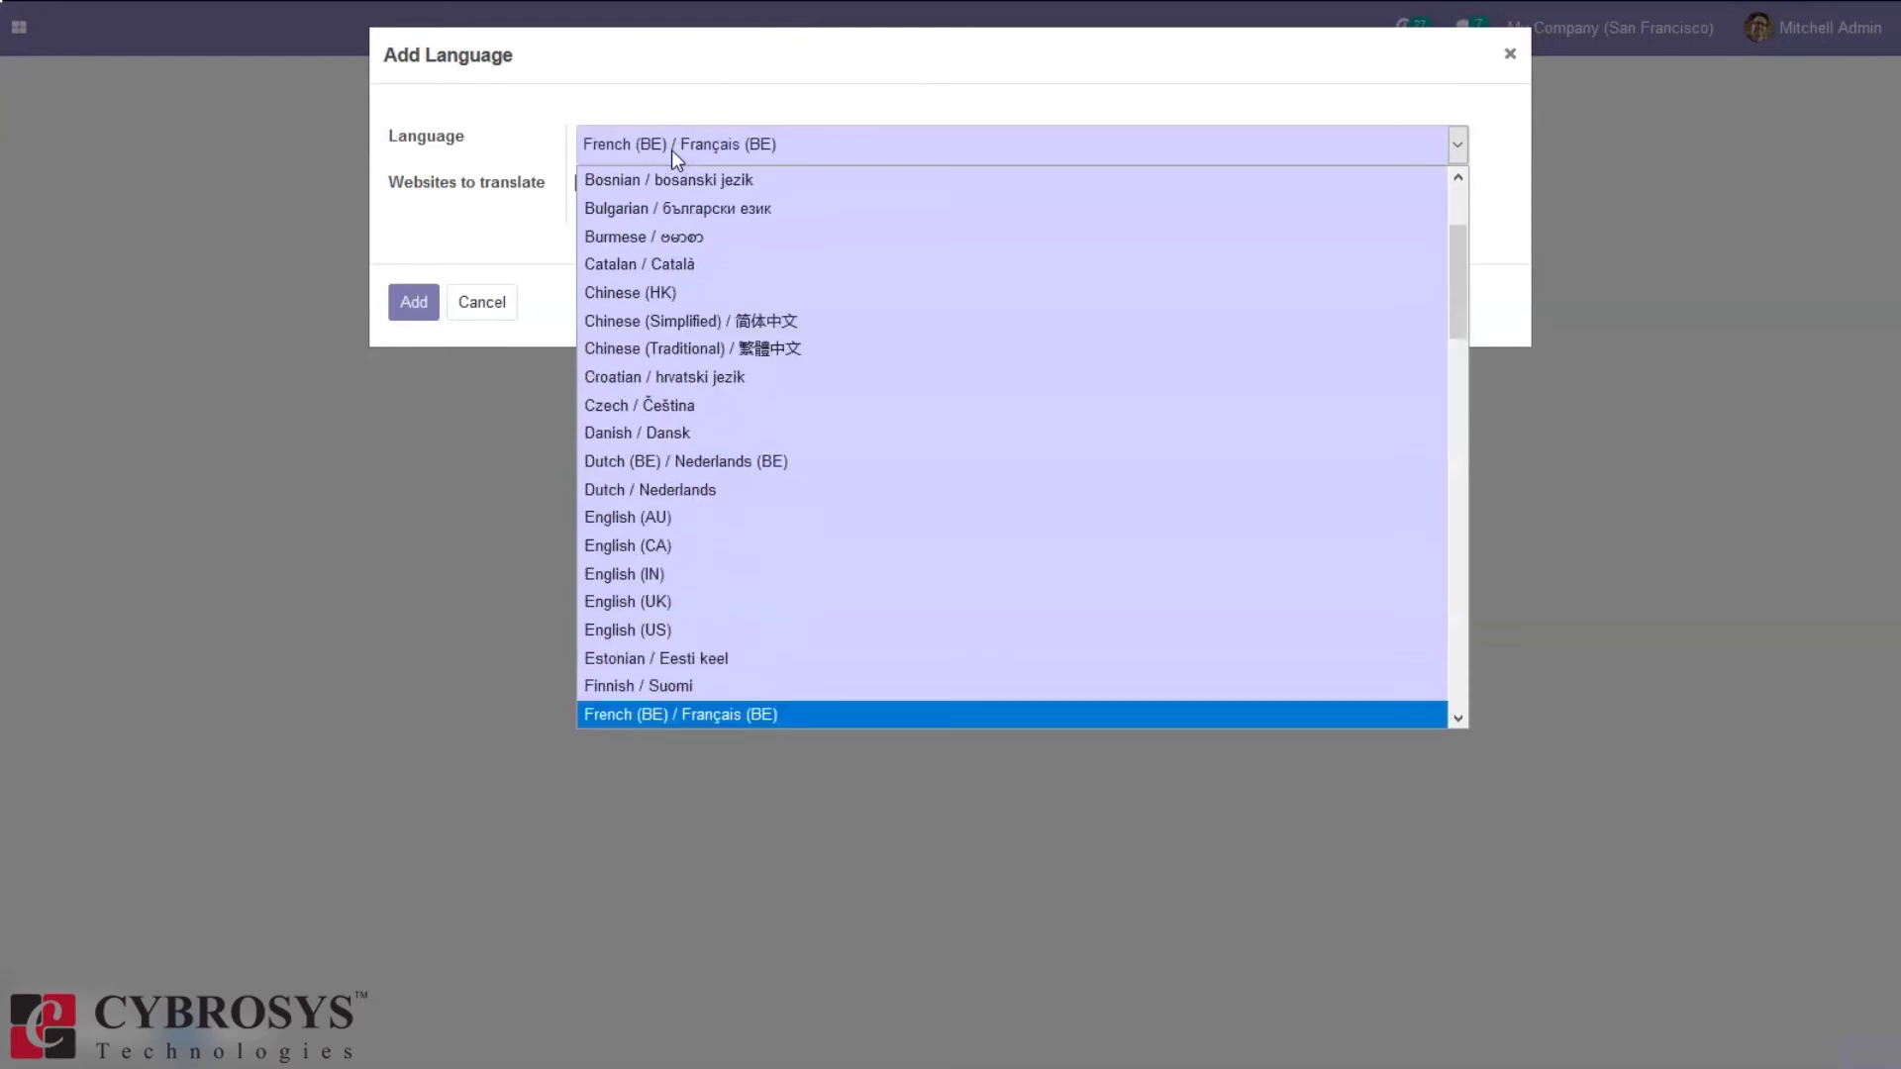
click(639, 141)
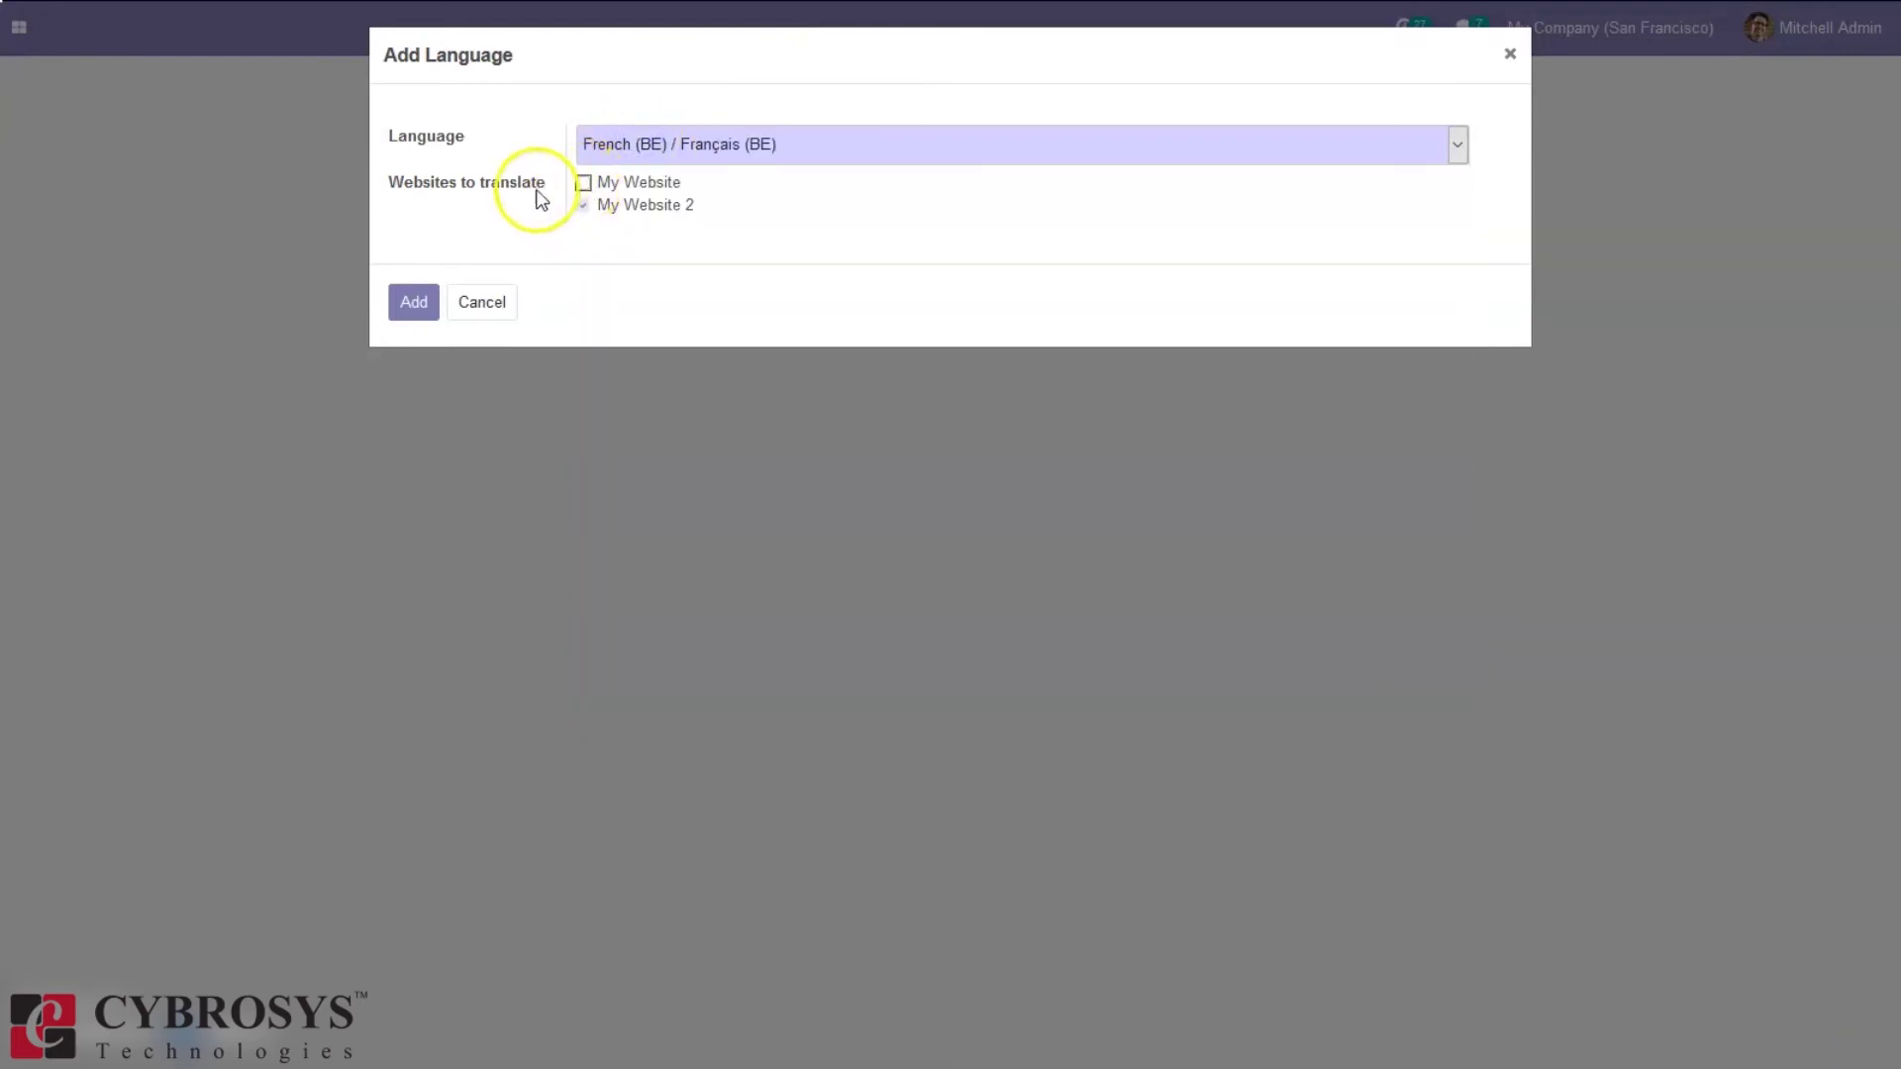
click(586, 186)
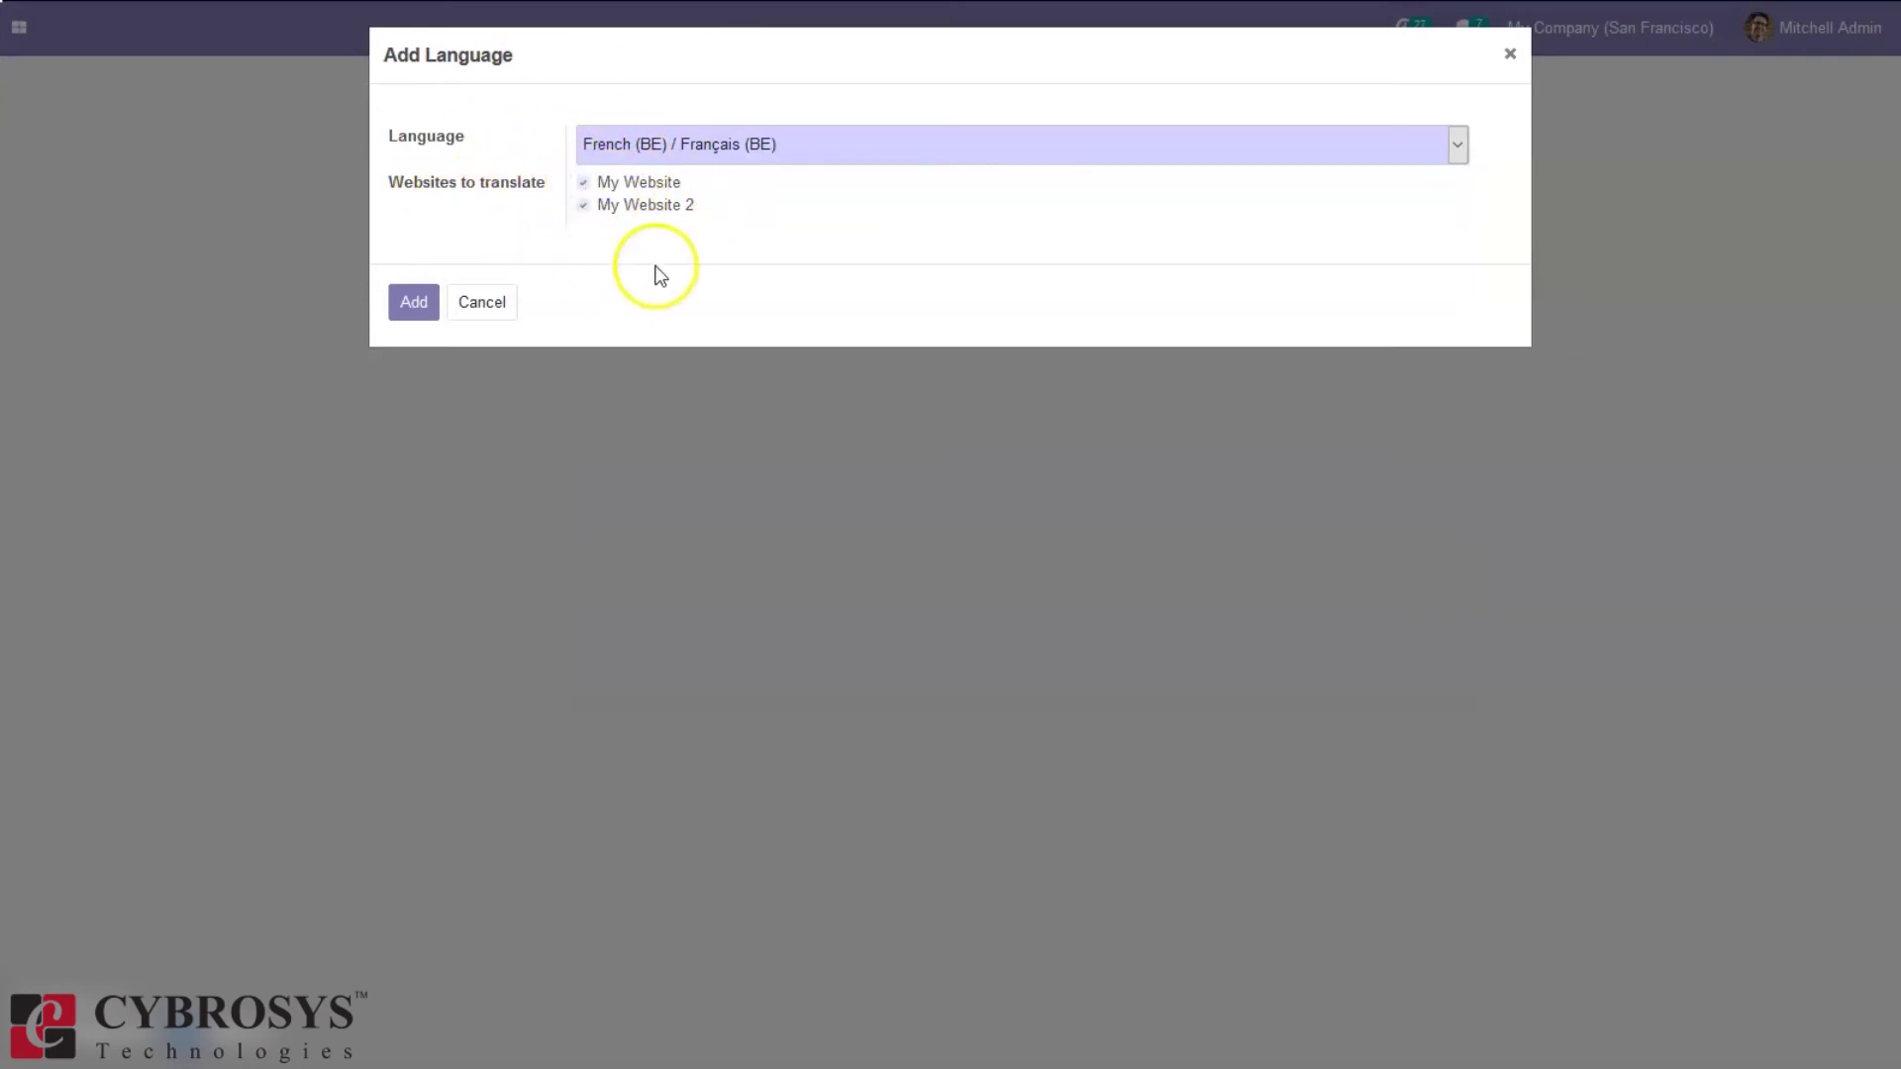
click(411, 305)
click(408, 307)
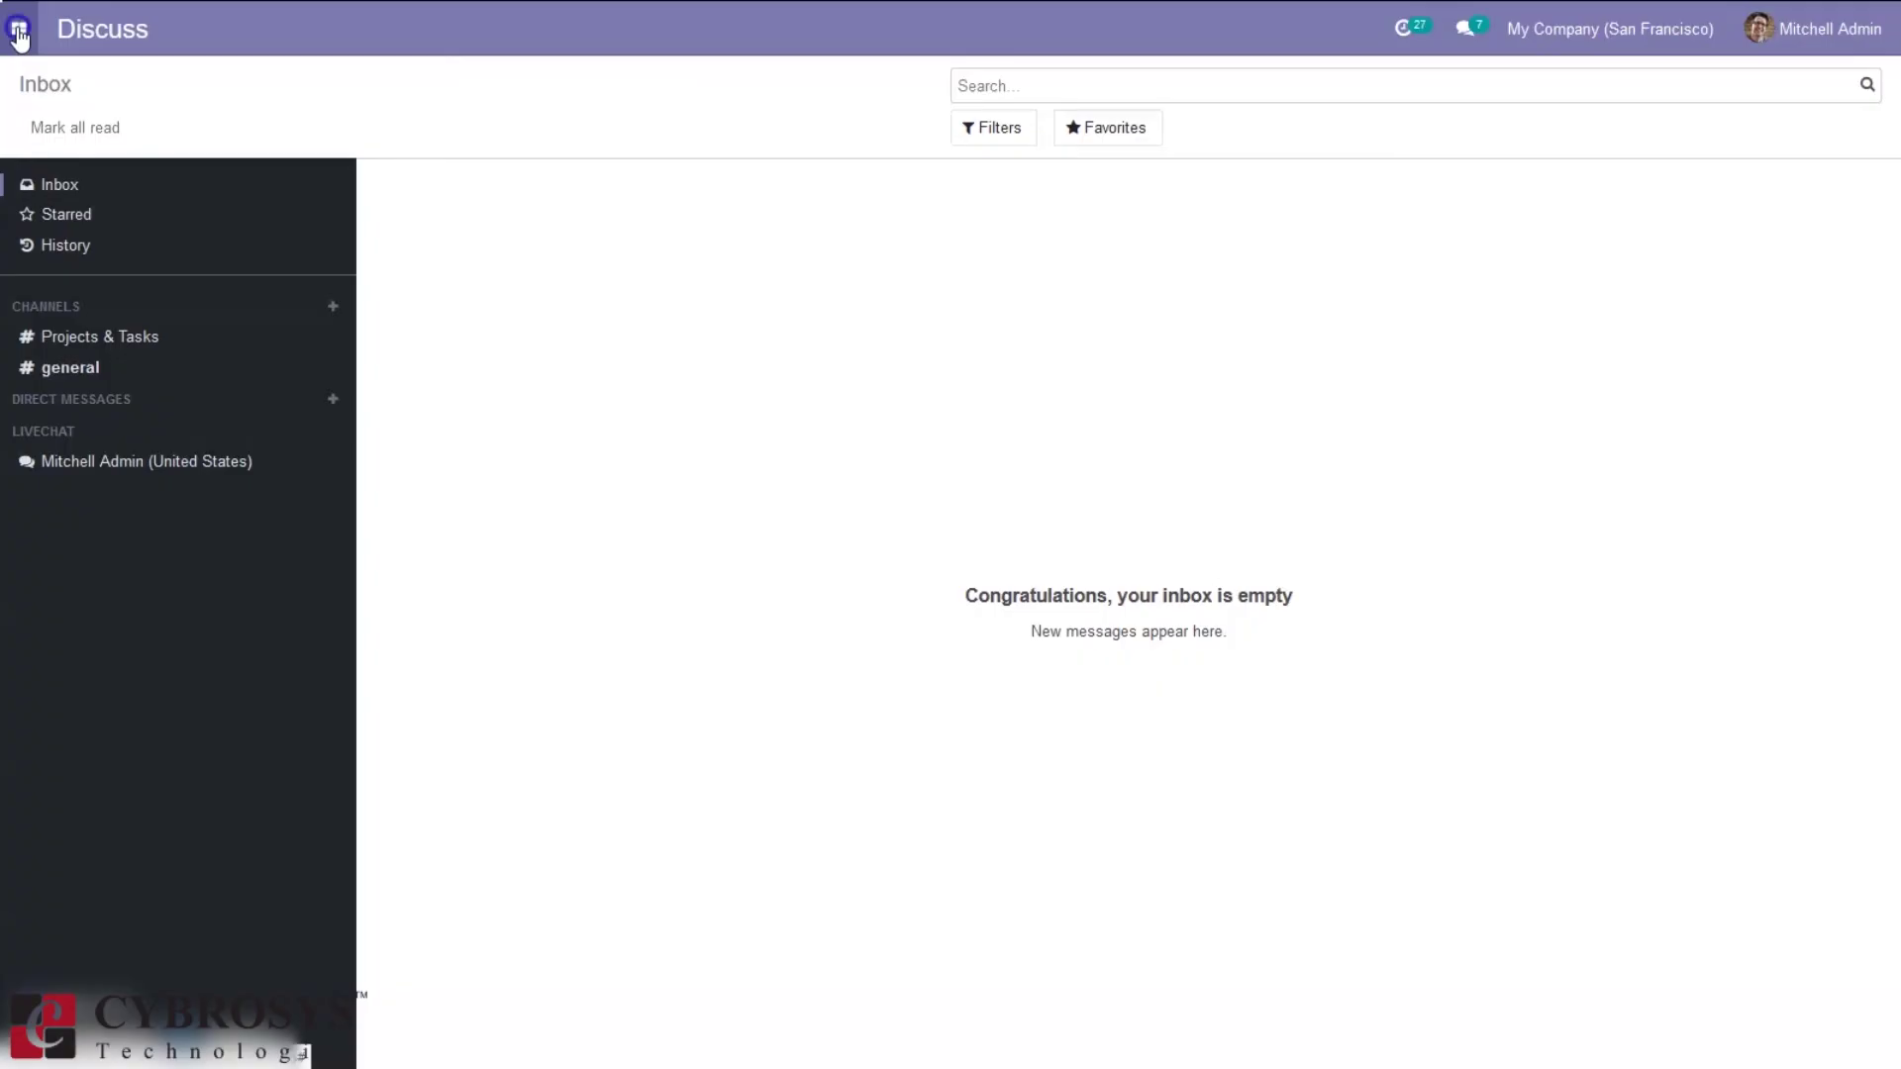
Reopen the live website from the Website app and switch its language to Français (BE)
click(19, 34)
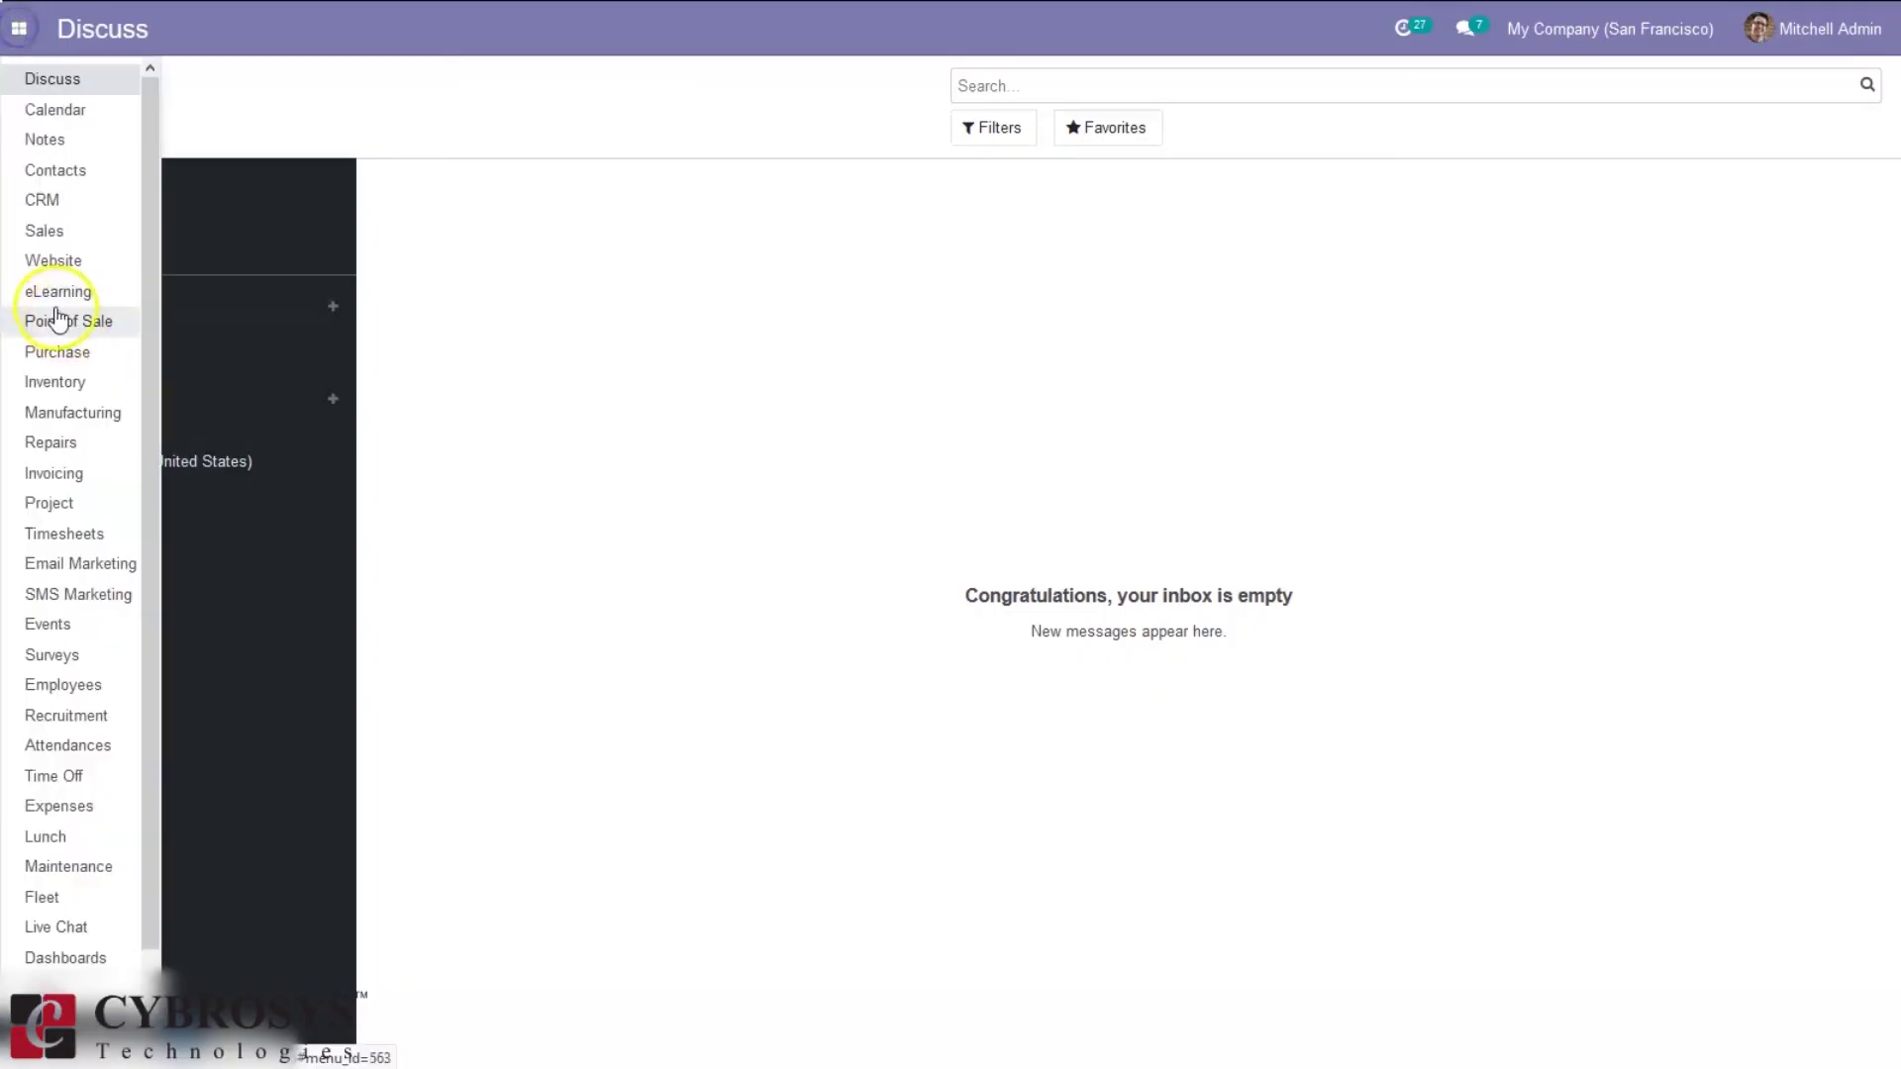
click(47, 259)
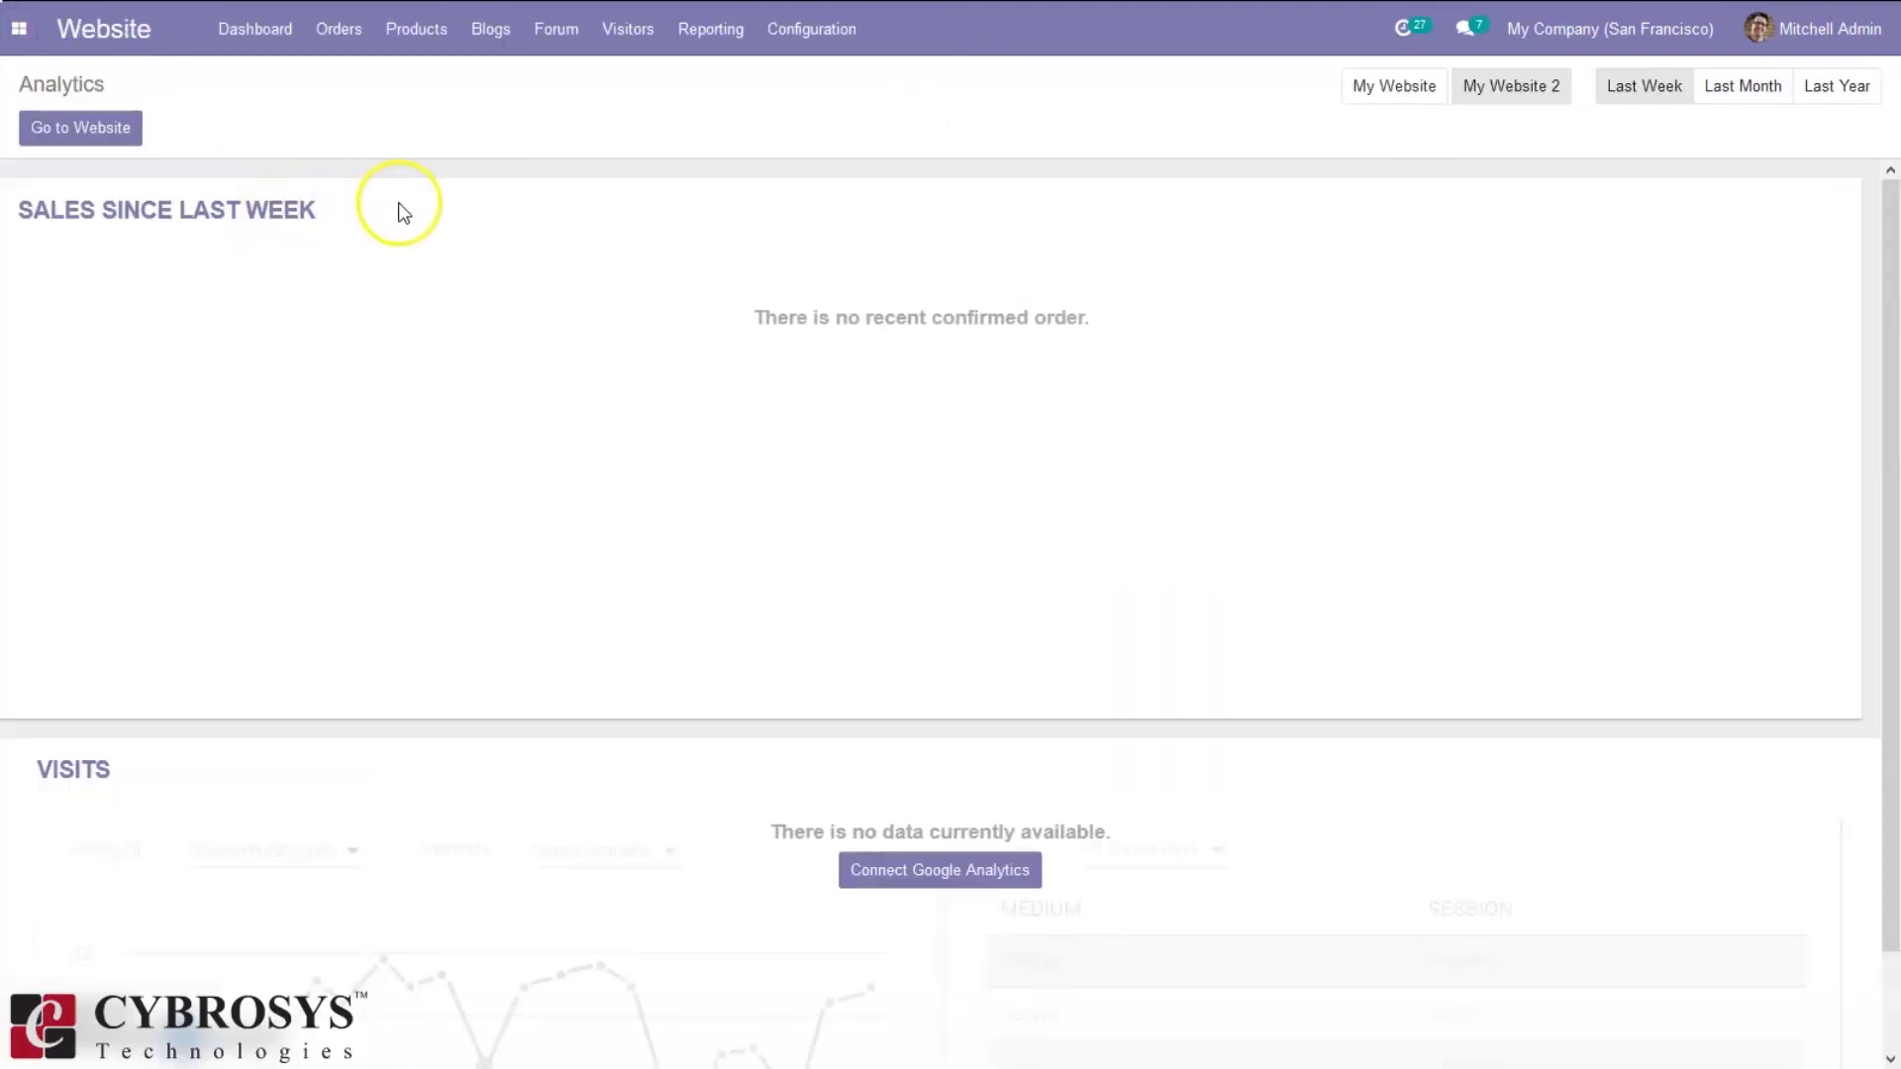
click(107, 125)
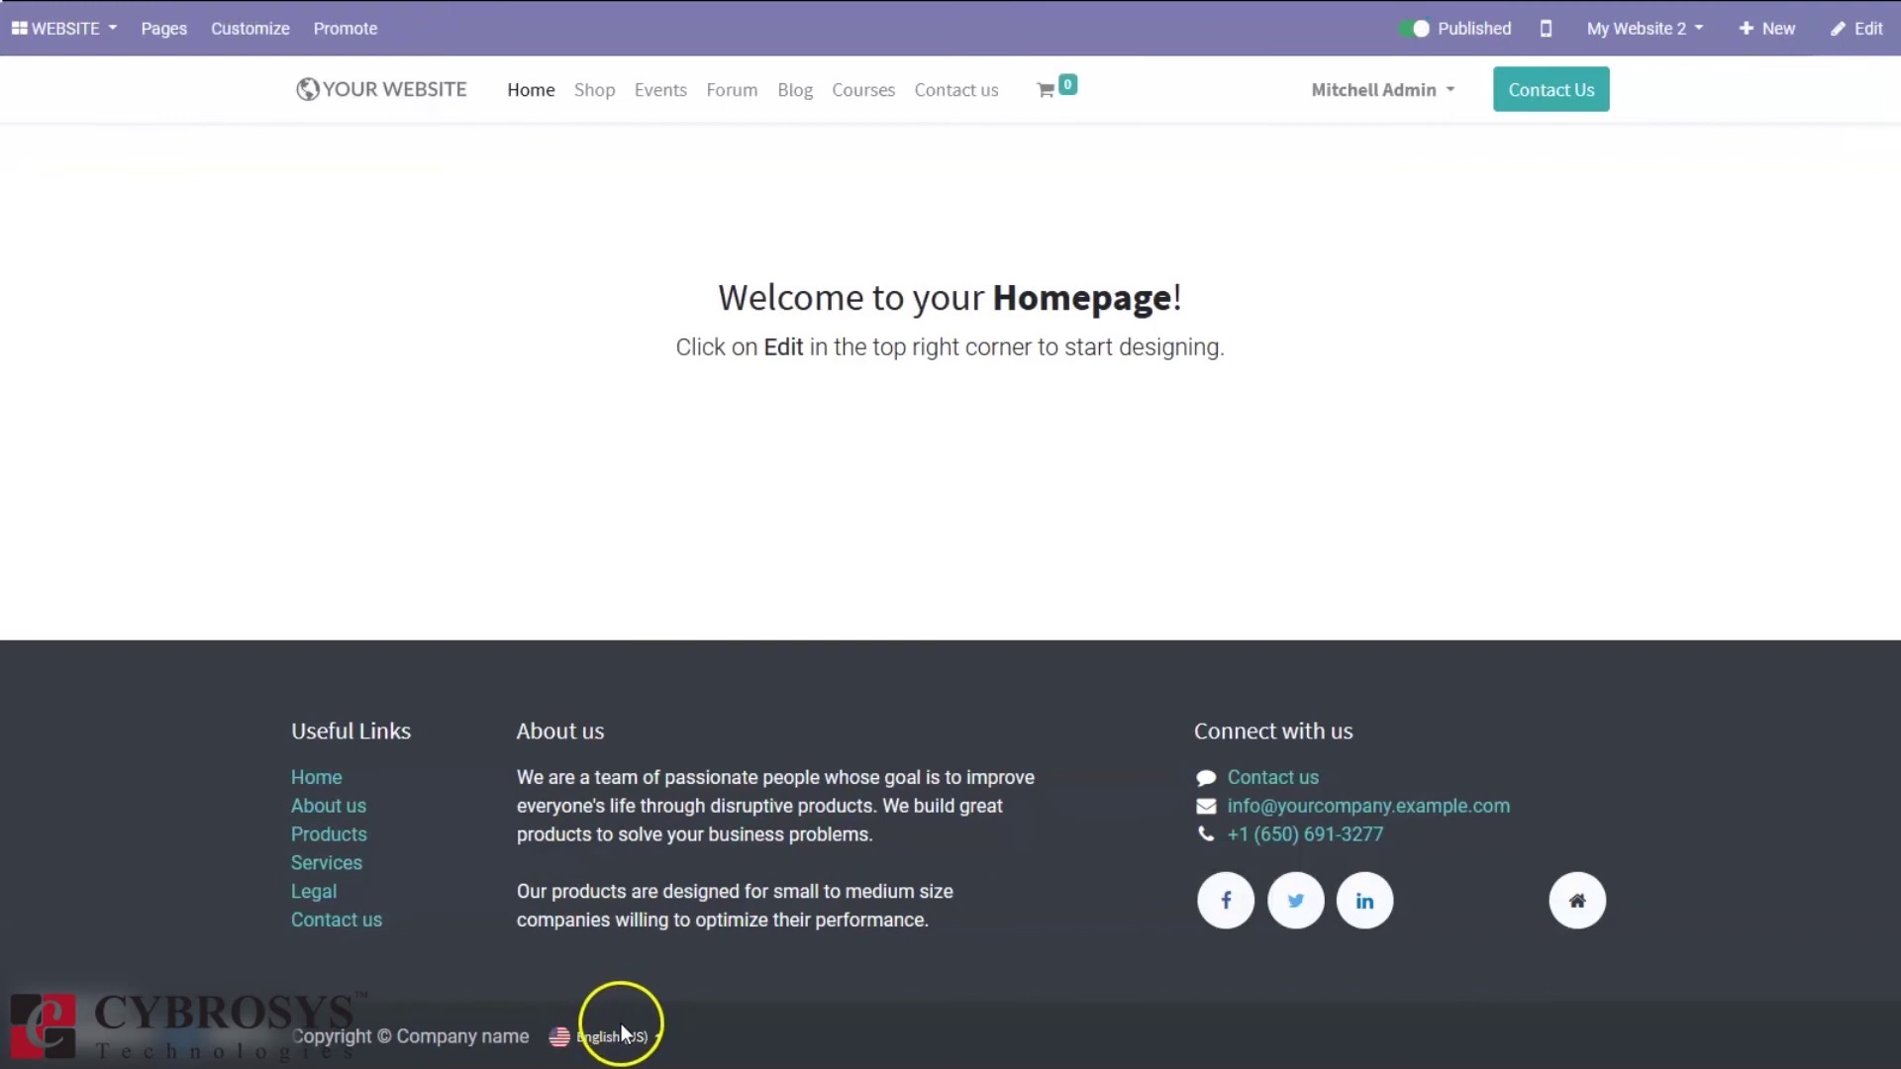
click(620, 1035)
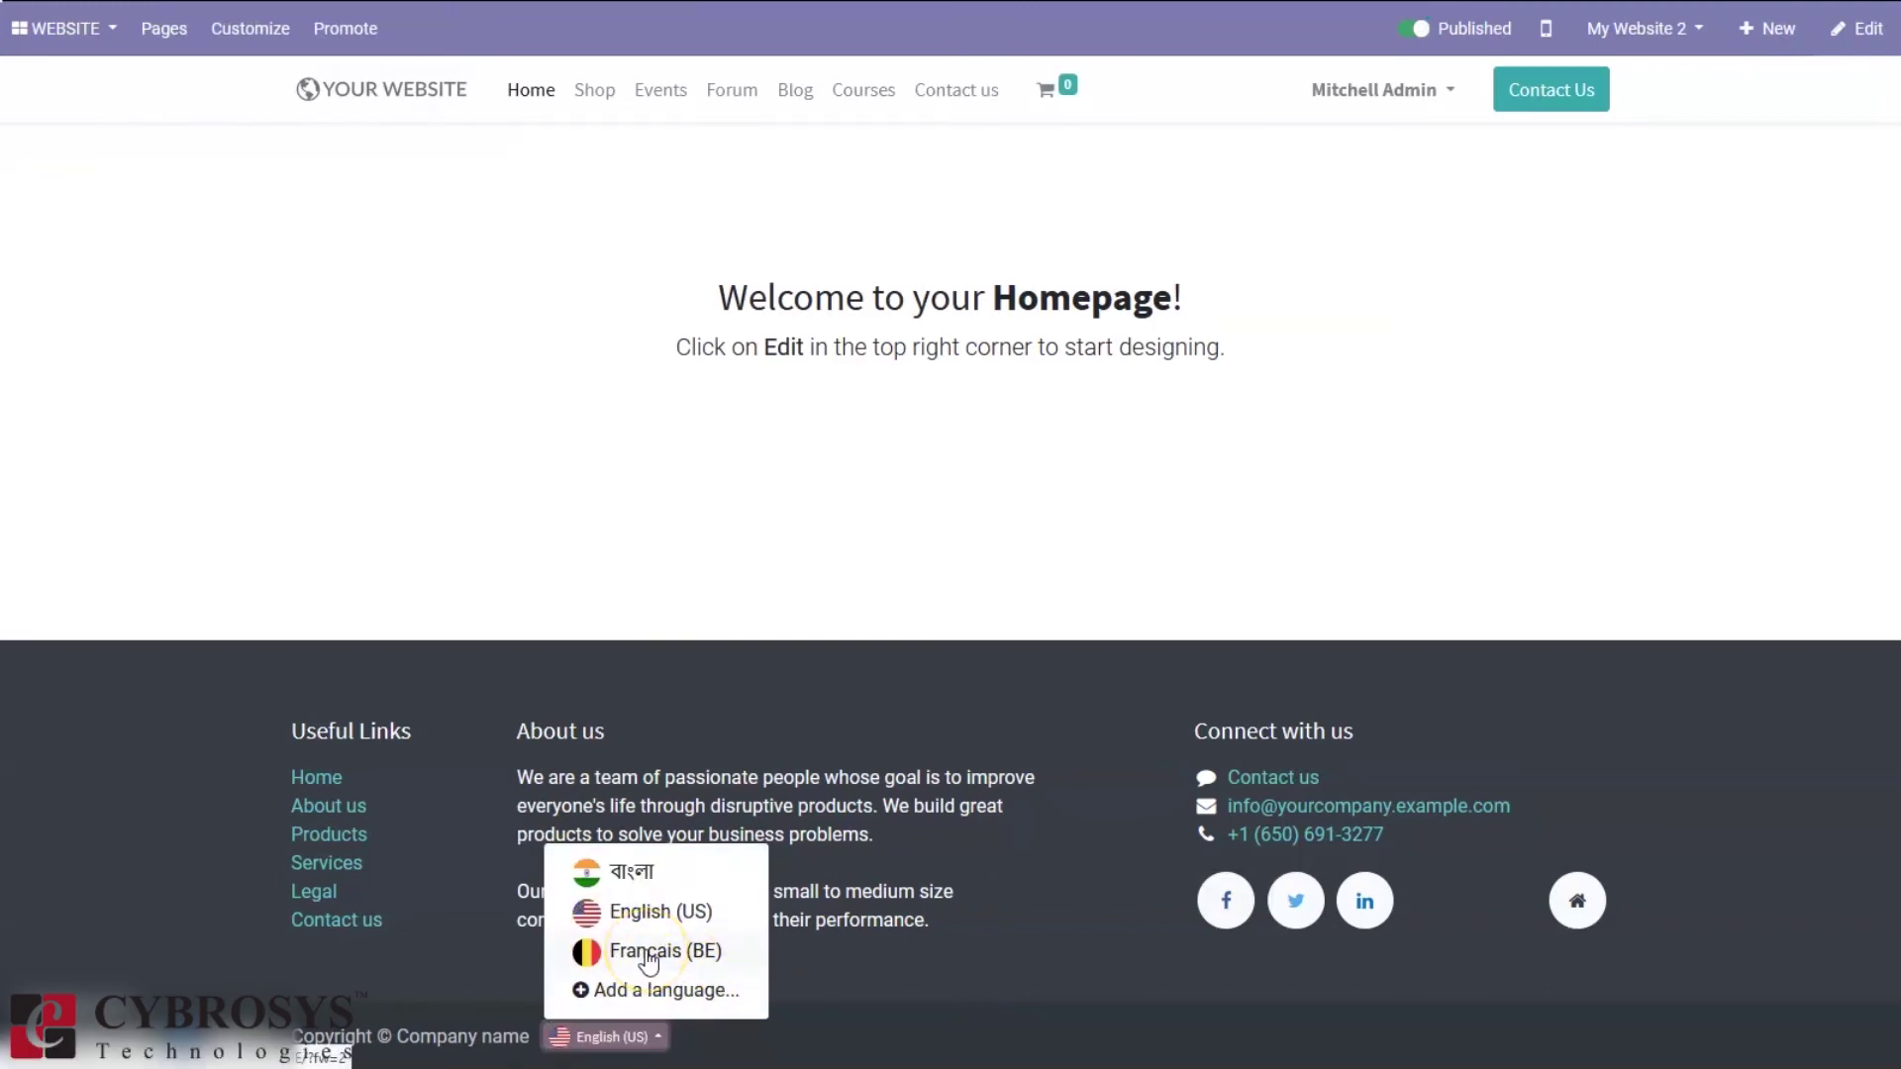
click(649, 953)
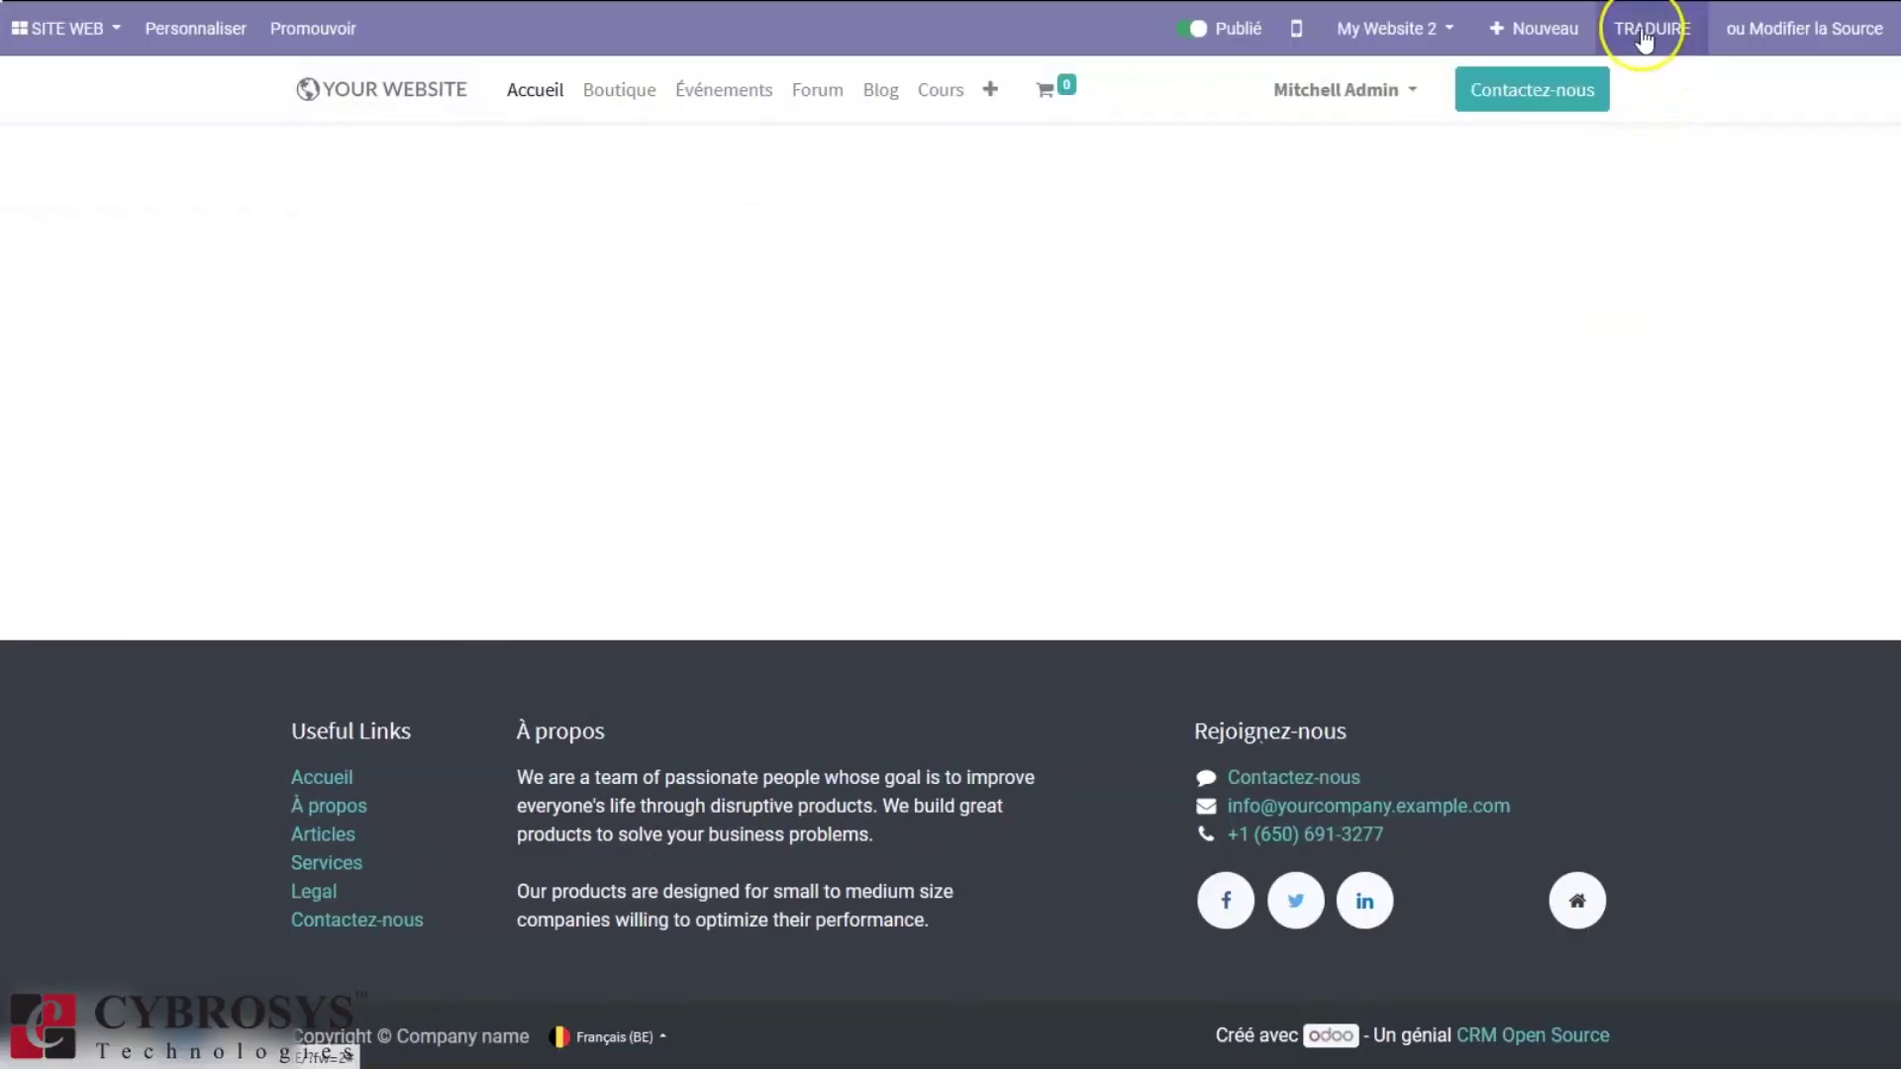
Switch the French homepage into translate mode with TRADUIRE
click(1644, 37)
click(1656, 409)
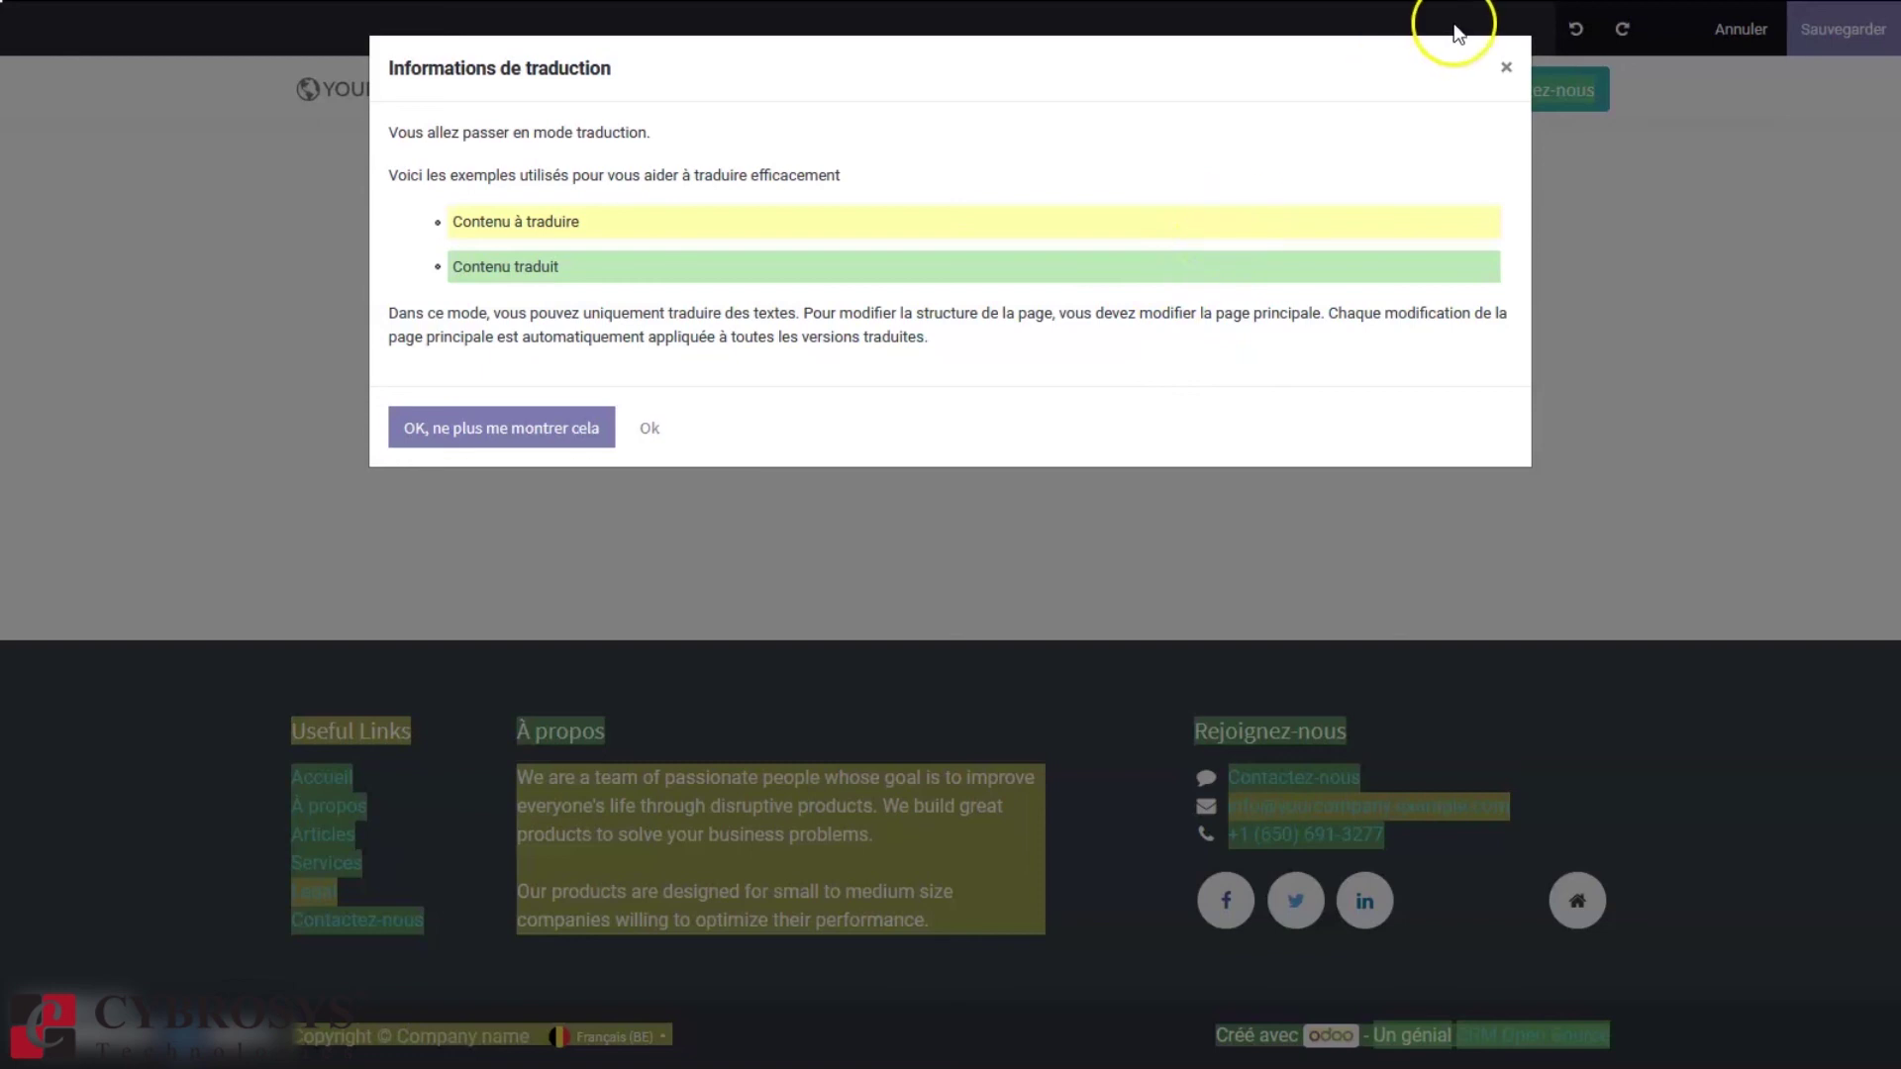
Dismiss the translation notice, trim the Événements menu label to 'Événem', and save with Sauvegarder
click(1504, 72)
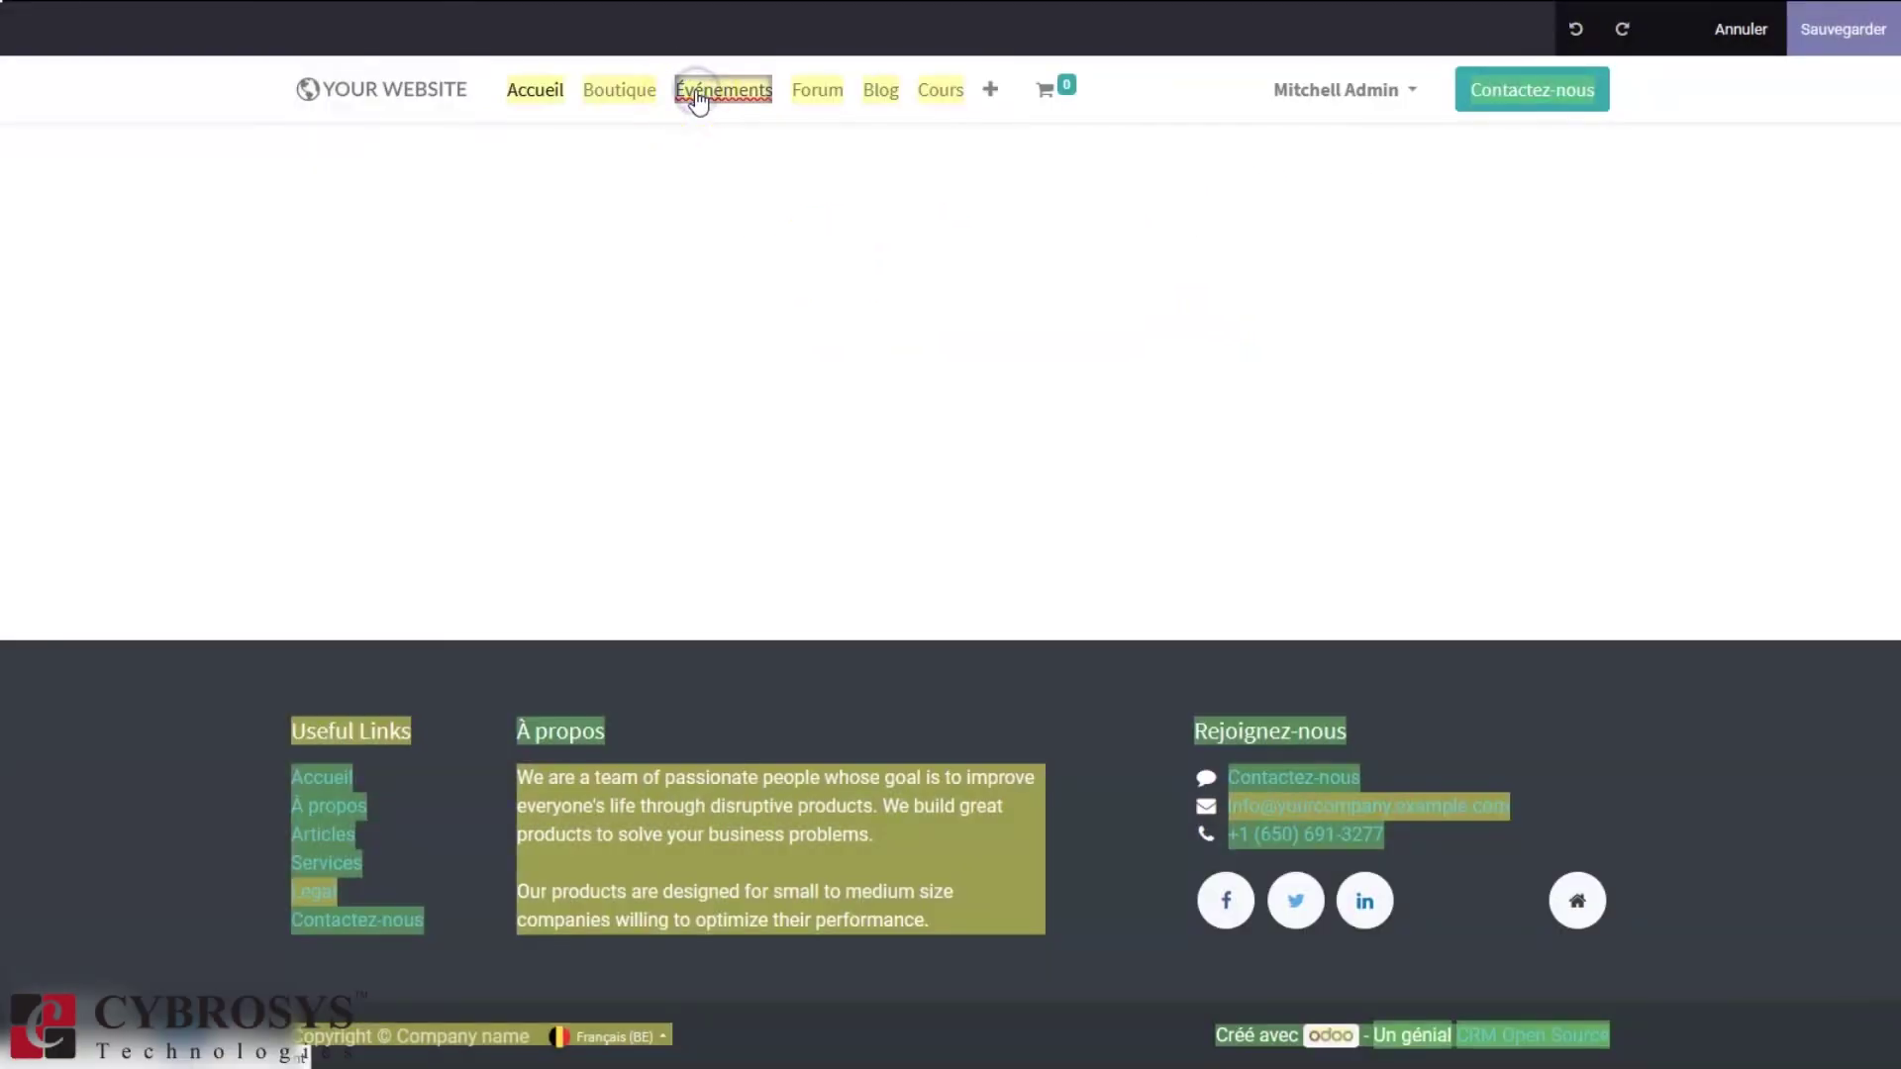
click(749, 87)
text(sdfsdf)
key(BackSpace)
key(BackSpace)
key(BackSpace)
key(BackSpace)
key(BackSpace)
key(BackSpace)
key(Right)
key(Right)
key(Right)
key(Right)
key(Right)
key(Right)
key(Right)
key(Delete)
key(Delete)
key(Delete)
key(Delete)
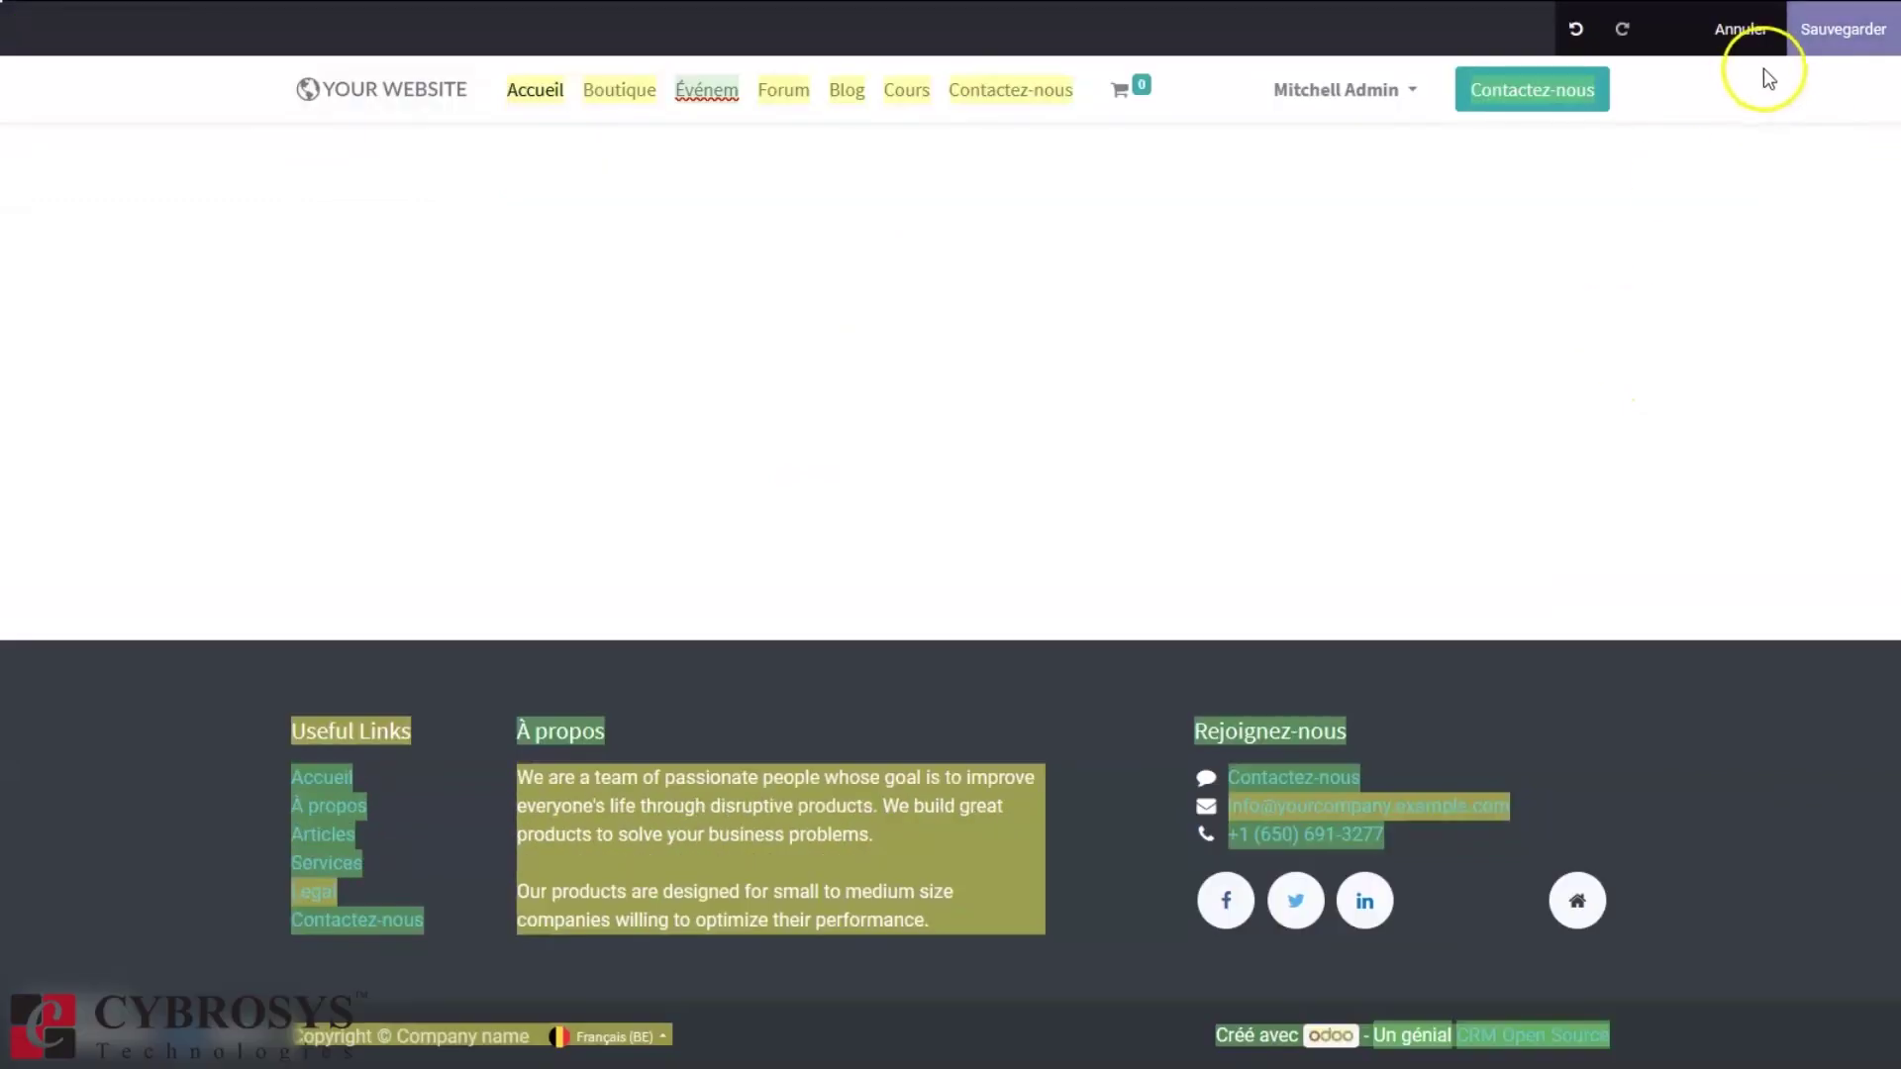
click(1833, 31)
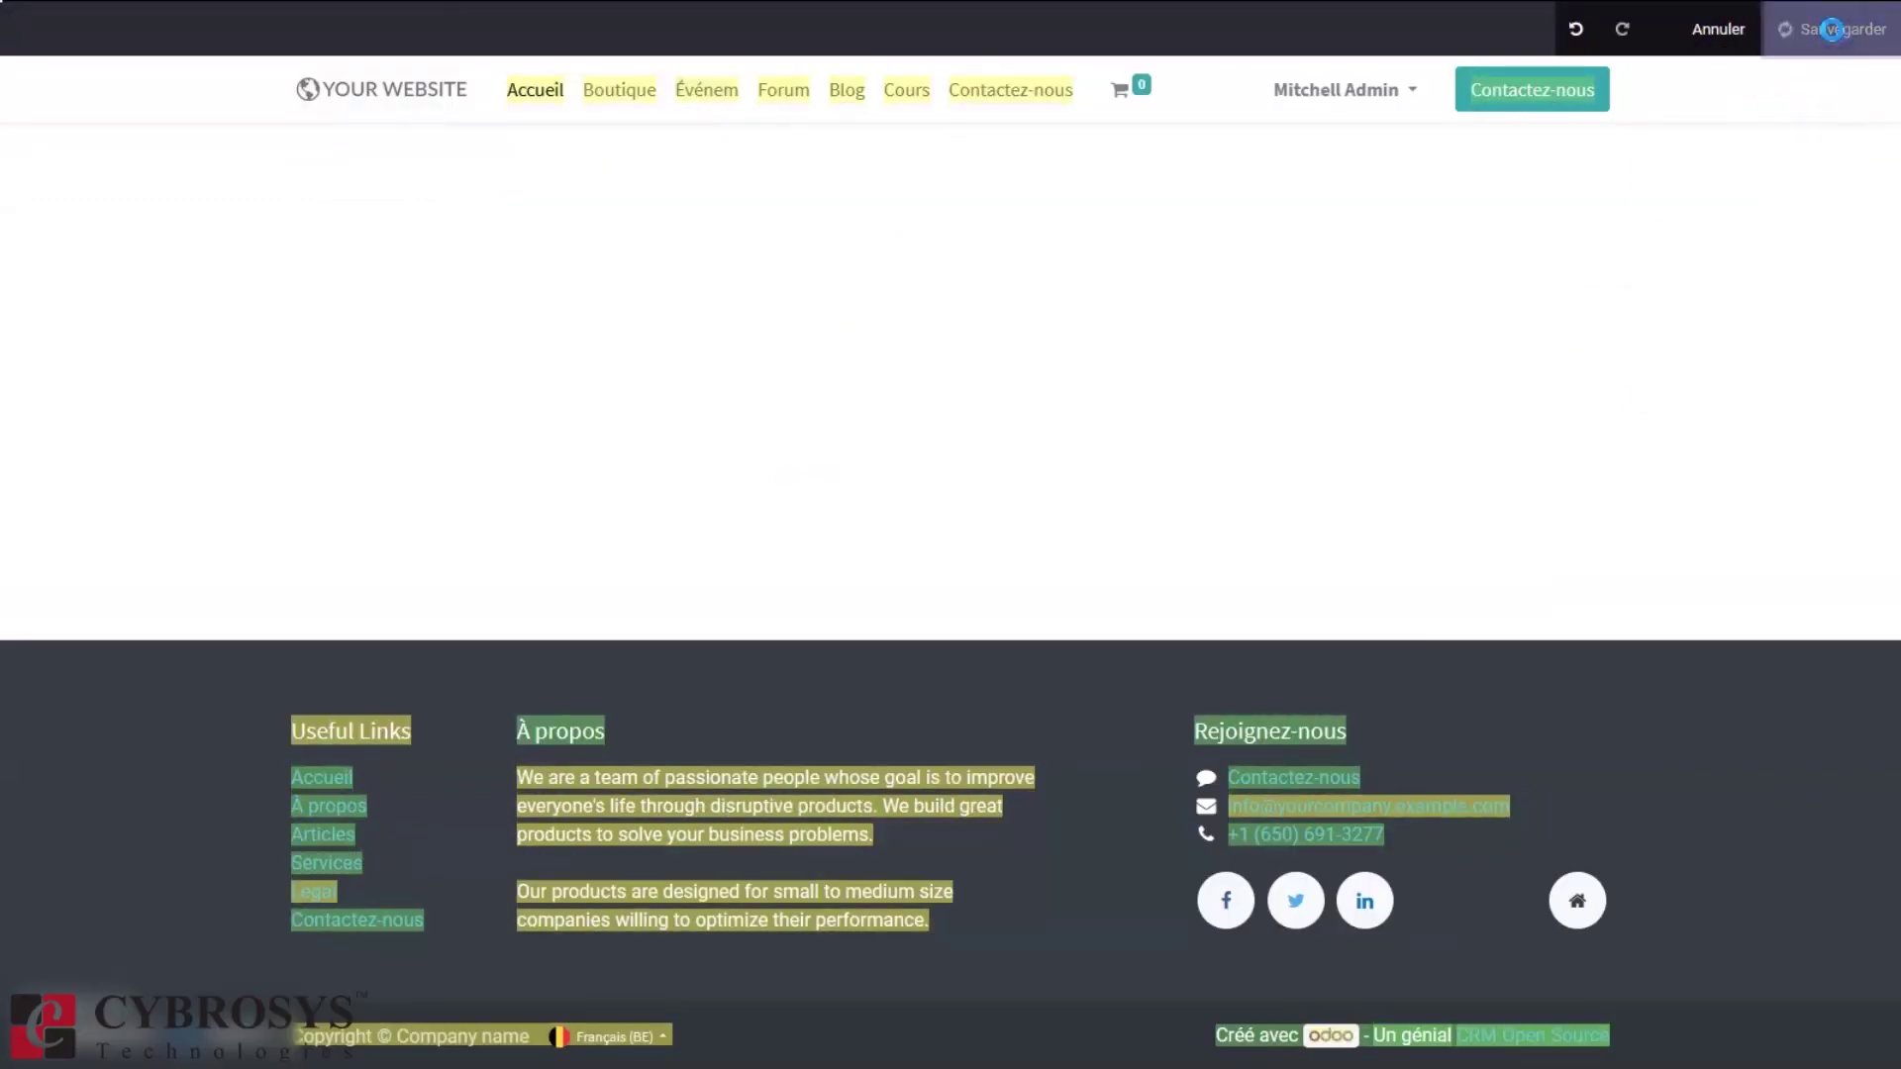